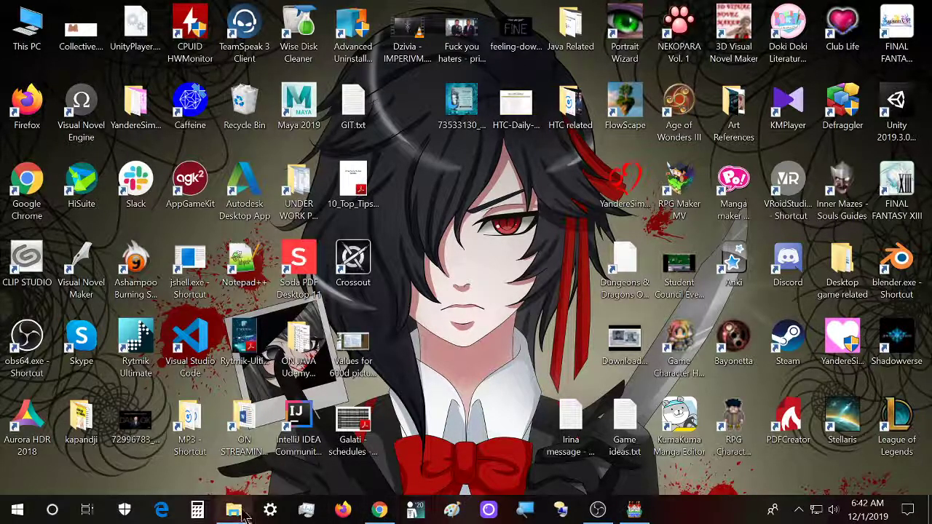
pyautogui.click(233, 510)
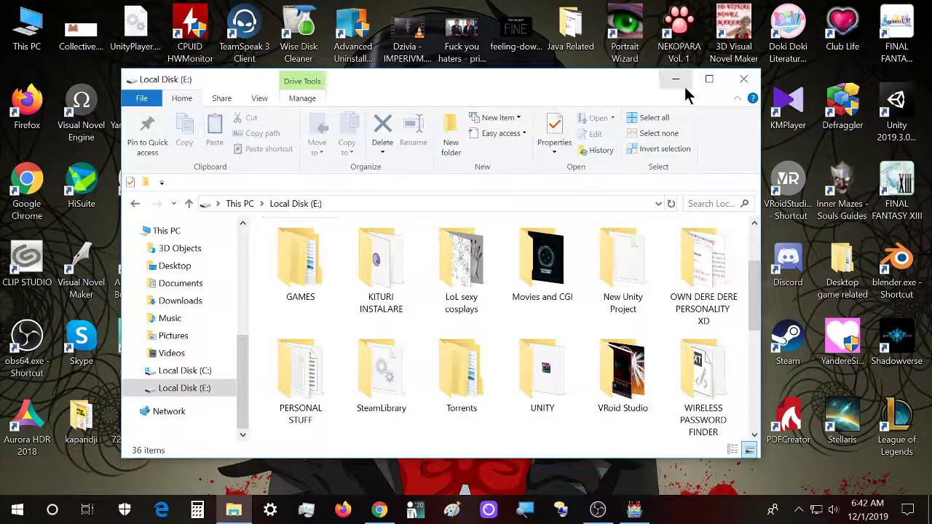
pyautogui.scroll(1, 367, 364)
pyautogui.scroll(-1, 368, 364)
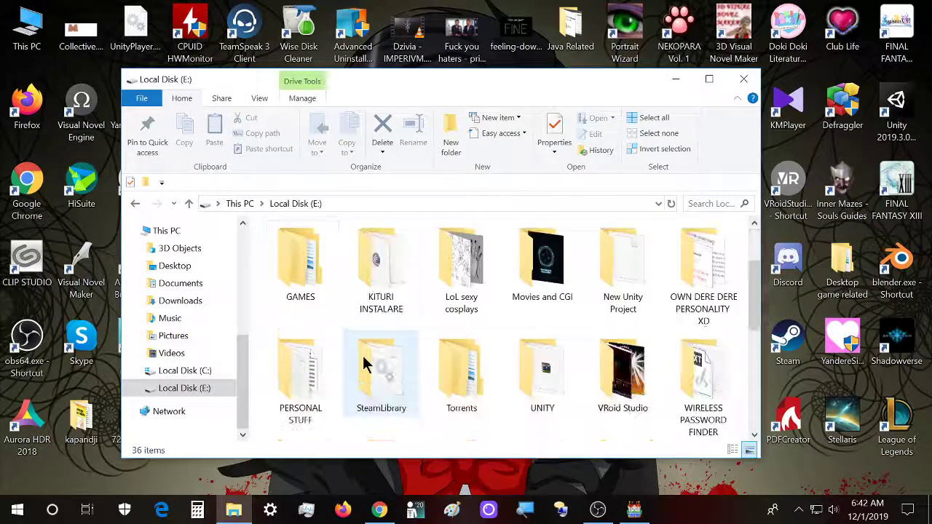
pyautogui.click(683, 85)
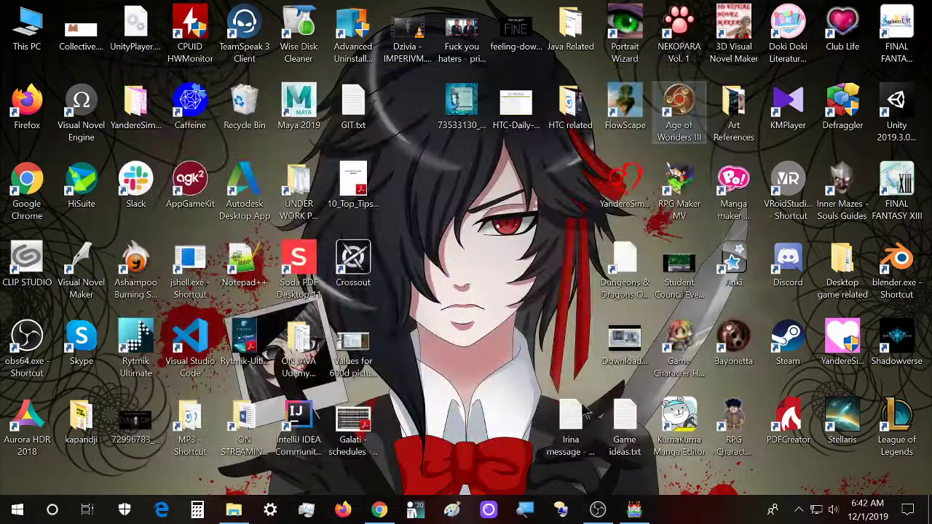
pyautogui.click(630, 513)
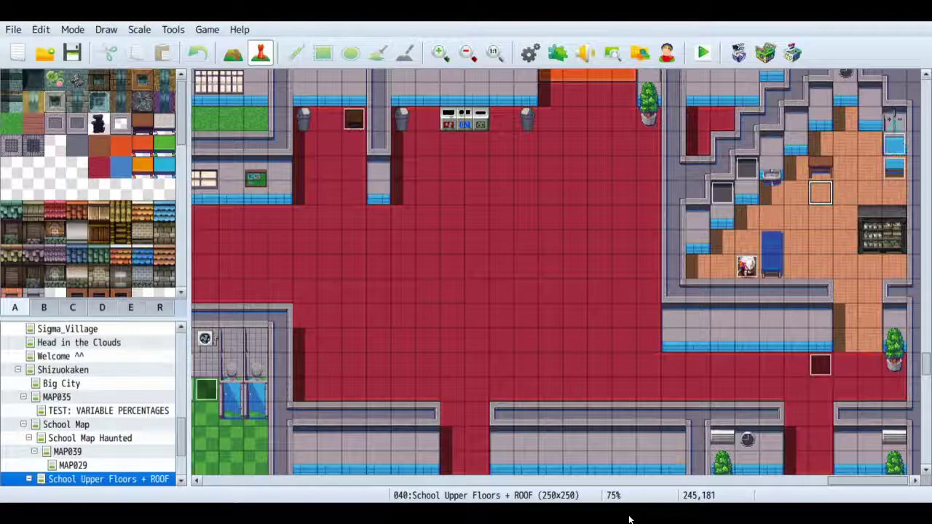
pyautogui.hotkey('alt', 'Tab')
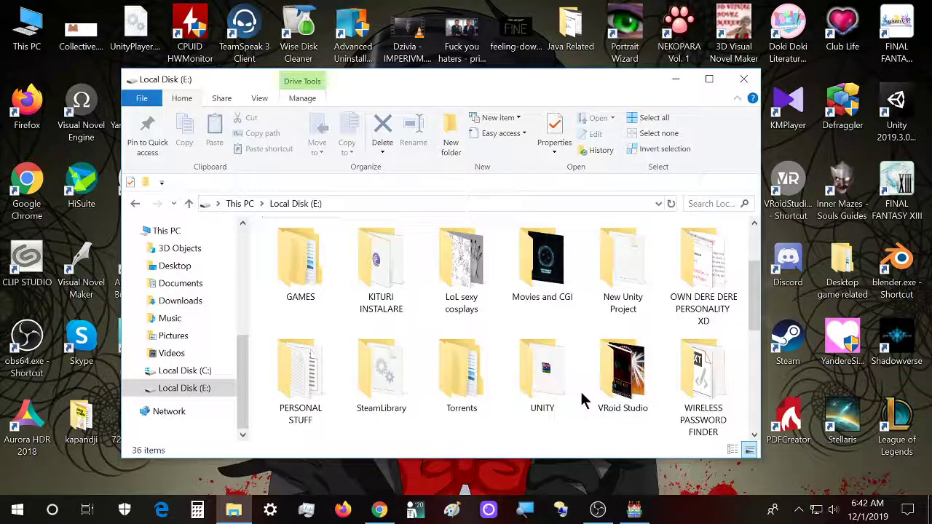
pyautogui.click(675, 79)
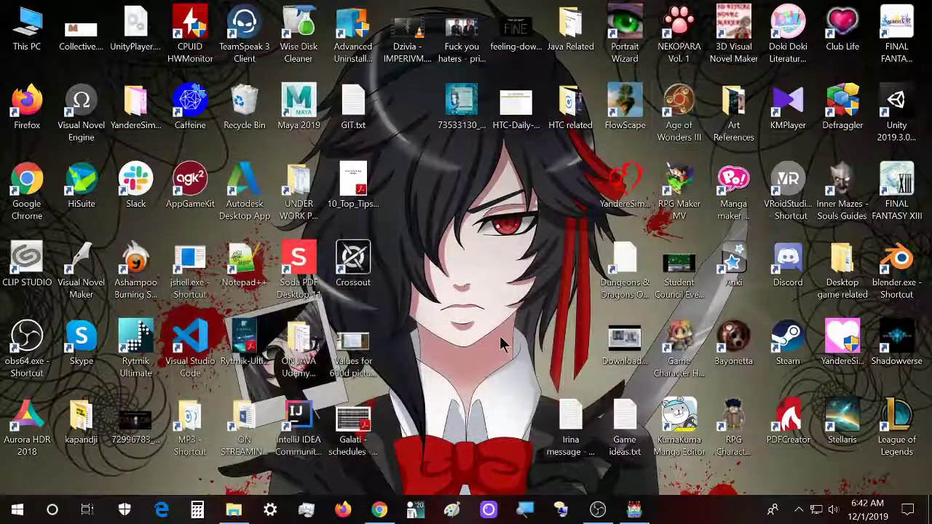
# - Go from the UNDER WORK PROJECTS BACKUP shortcut up to the RPG Maker MV folder and open its dlc folder
pyautogui.doubleClick(298, 183)
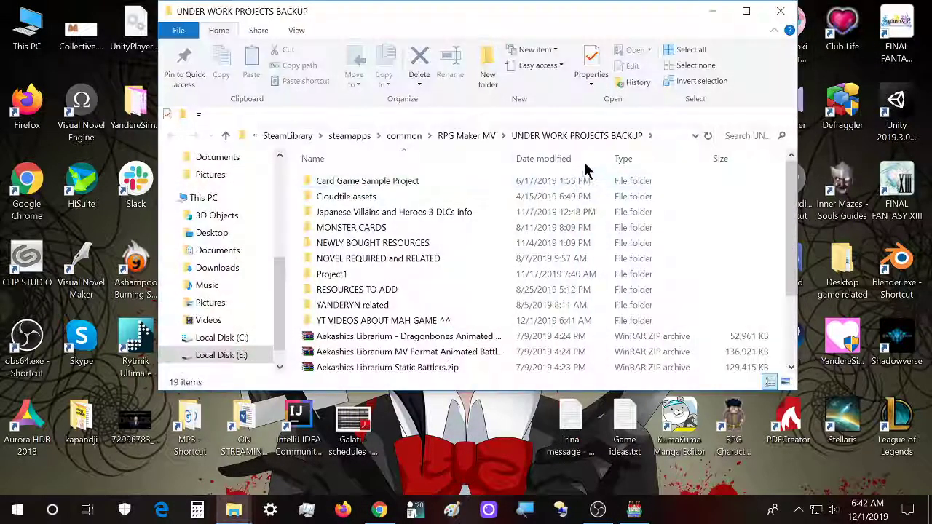
pyautogui.click(472, 136)
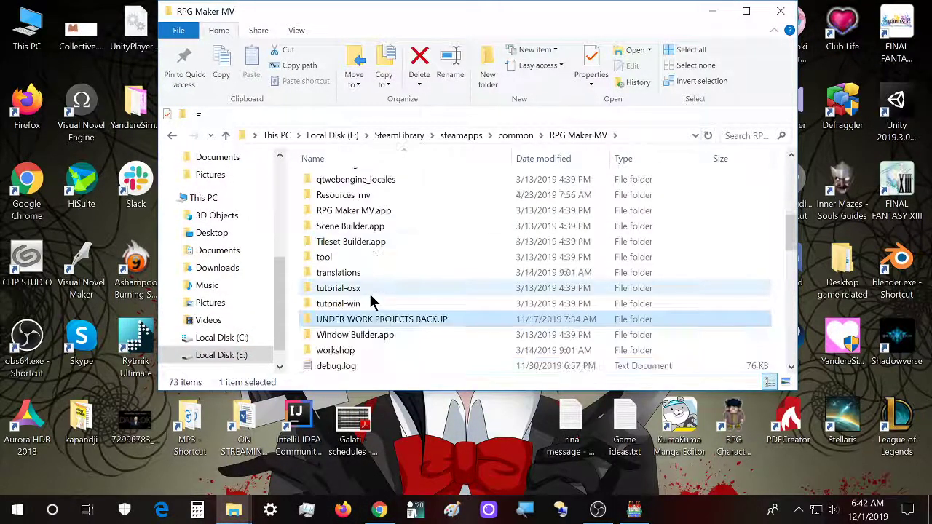
pyautogui.scroll(7, 370, 291)
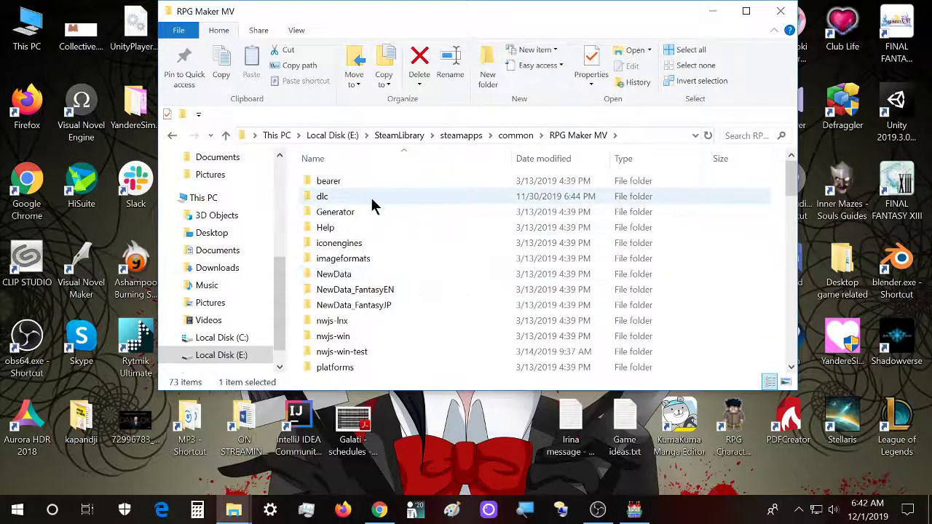
pyautogui.doubleClick(372, 198)
# - Find the Medieval Music Pack folder among the DLC folders and open it
pyautogui.scroll(-4, 379, 270)
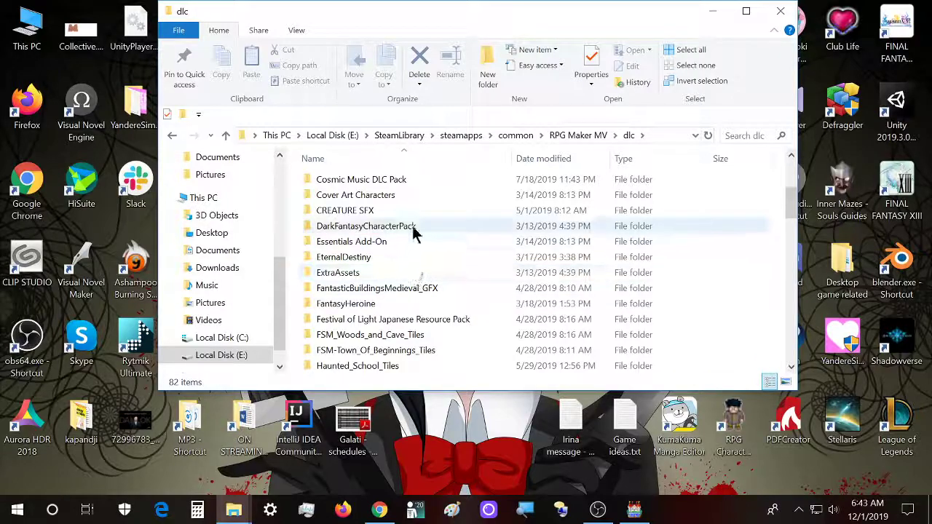
pyautogui.scroll(-2, 413, 226)
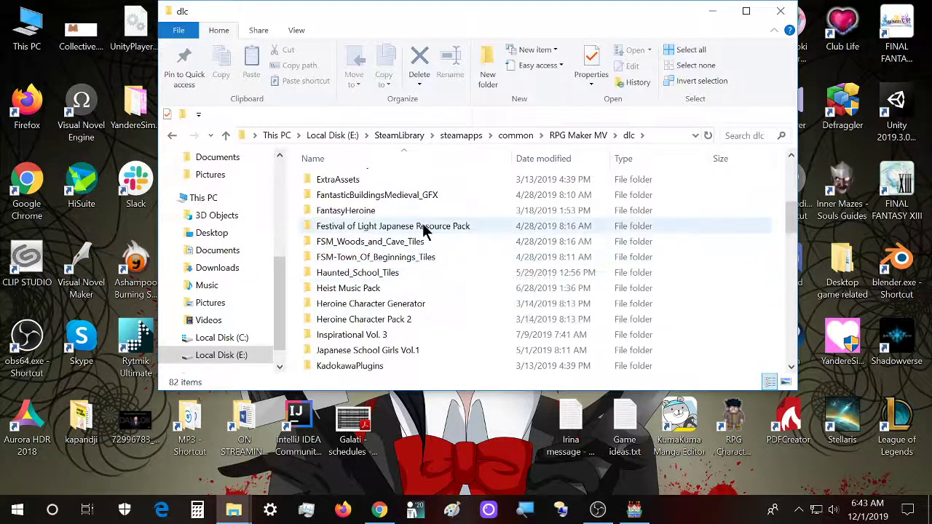
pyautogui.scroll(-3, 418, 269)
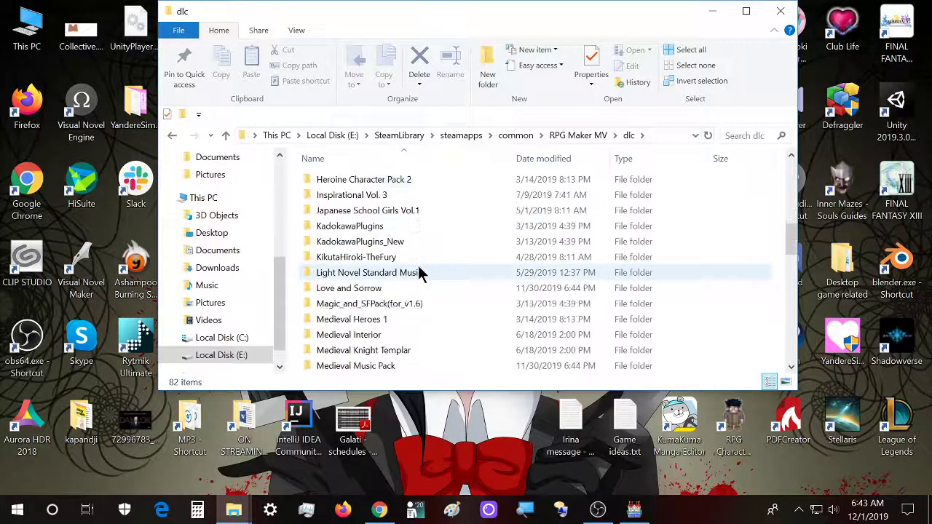
pyautogui.scroll(-1, 412, 324)
pyautogui.doubleClick(410, 319)
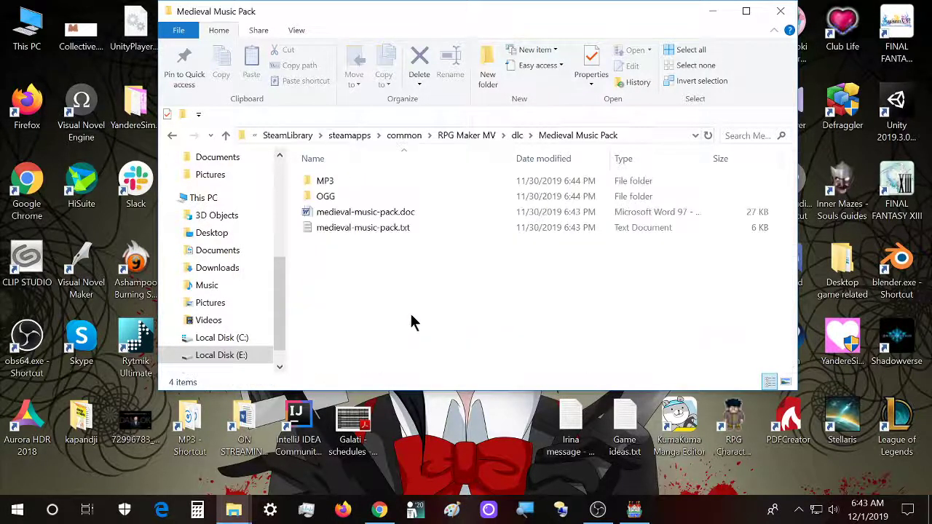
# - Look through the tracks in the pack's MP3 folder and return to the Medieval Music Pack folder
pyautogui.doubleClick(347, 187)
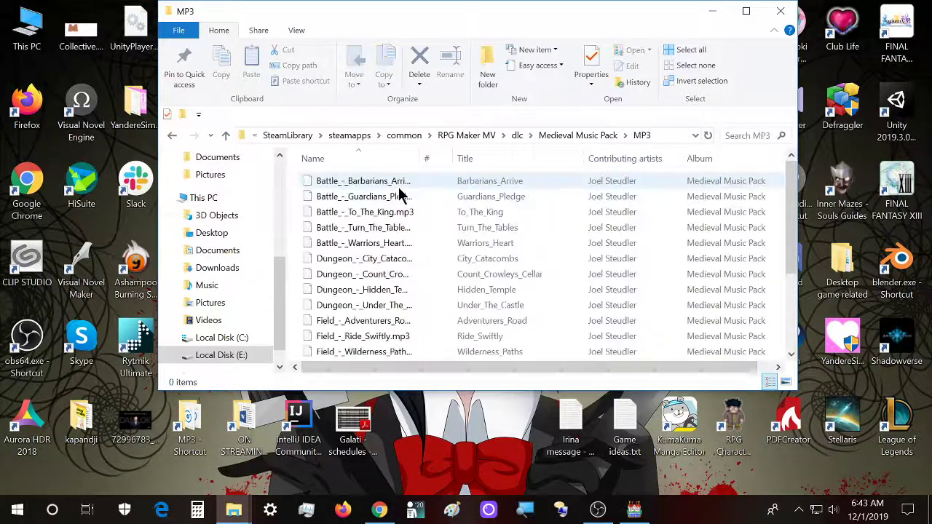
pyautogui.scroll(-2, 427, 191)
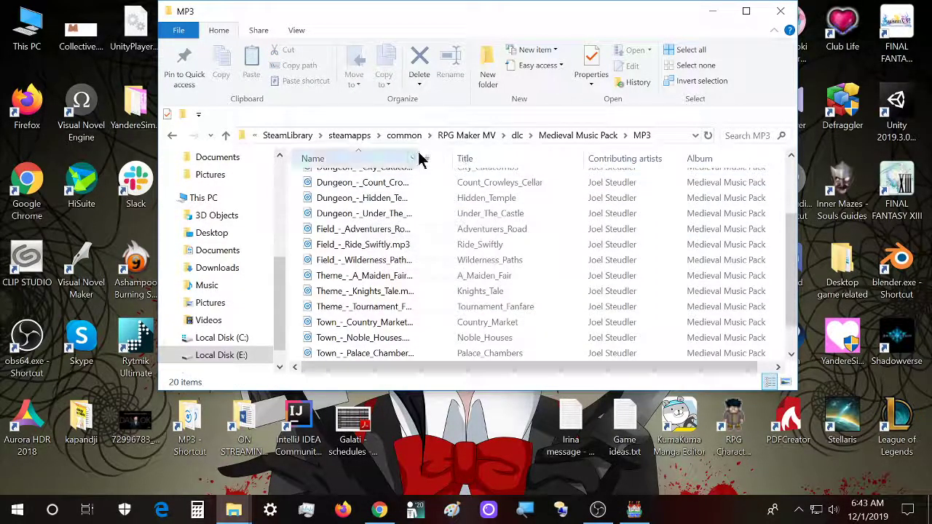
pyautogui.moveTo(428, 154); pyautogui.dragTo(462, 154)
pyautogui.press('BackSpace')
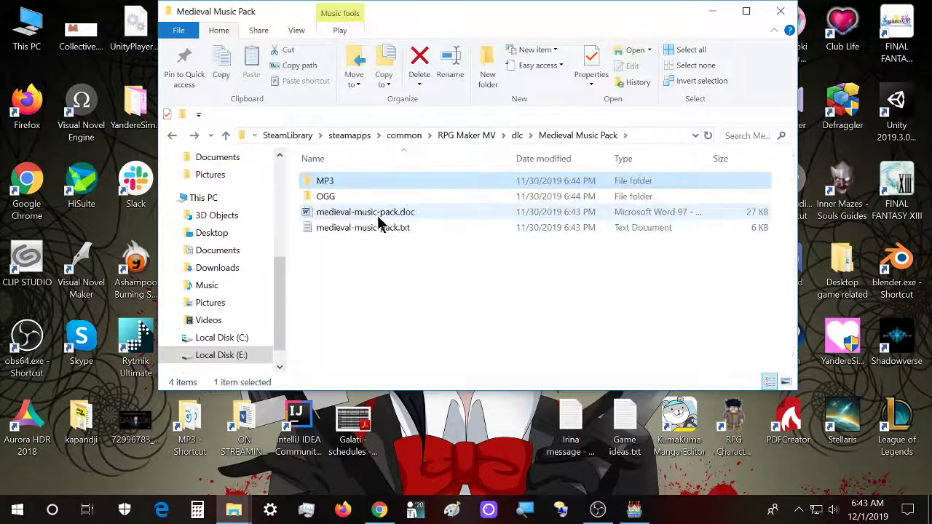
# - Open the pack's OGG folder and enlarge the window and its Name column to show the full file names
pyautogui.click(372, 198)
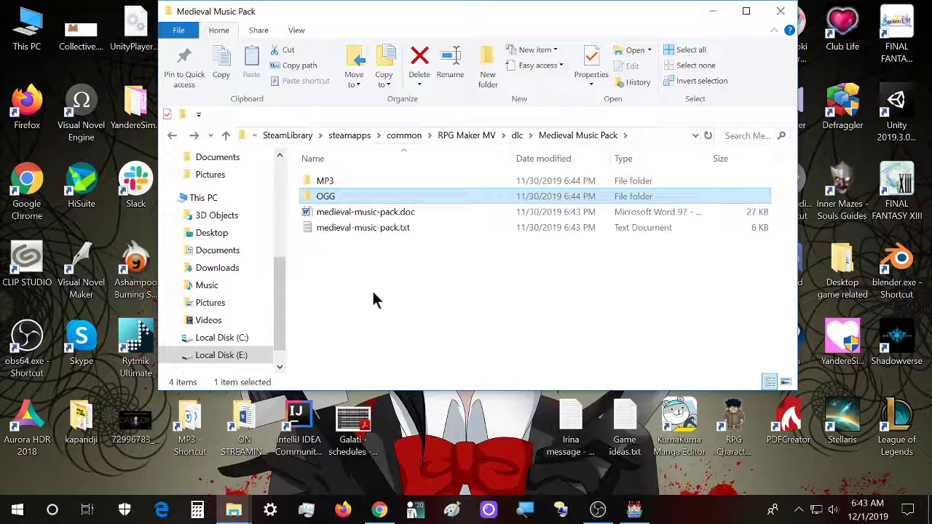
pyautogui.doubleClick(352, 198)
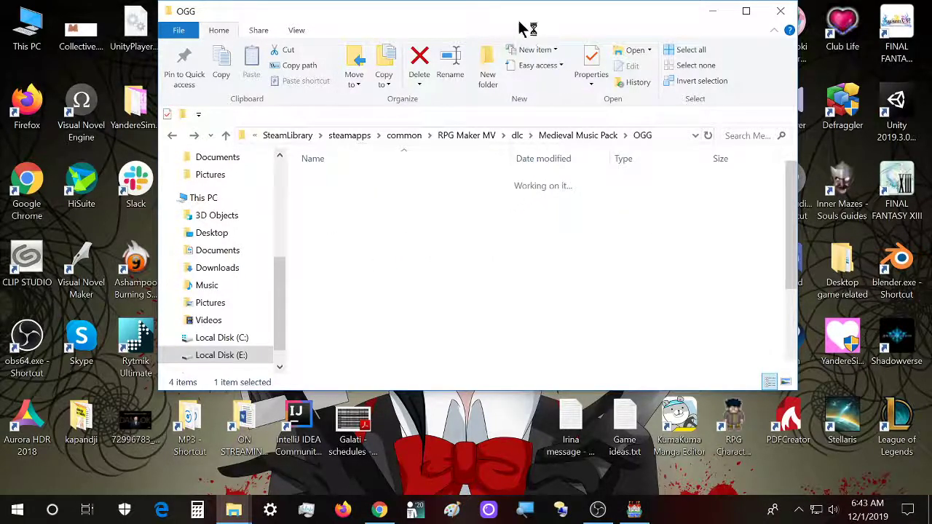
pyautogui.moveTo(415, 18); pyautogui.dragTo(400, 18)
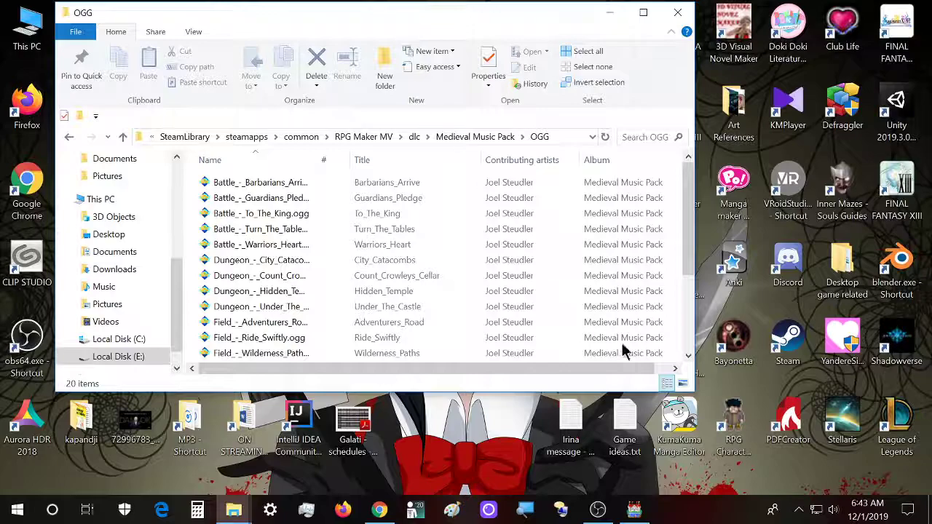
pyautogui.moveTo(693, 392); pyautogui.dragTo(812, 466)
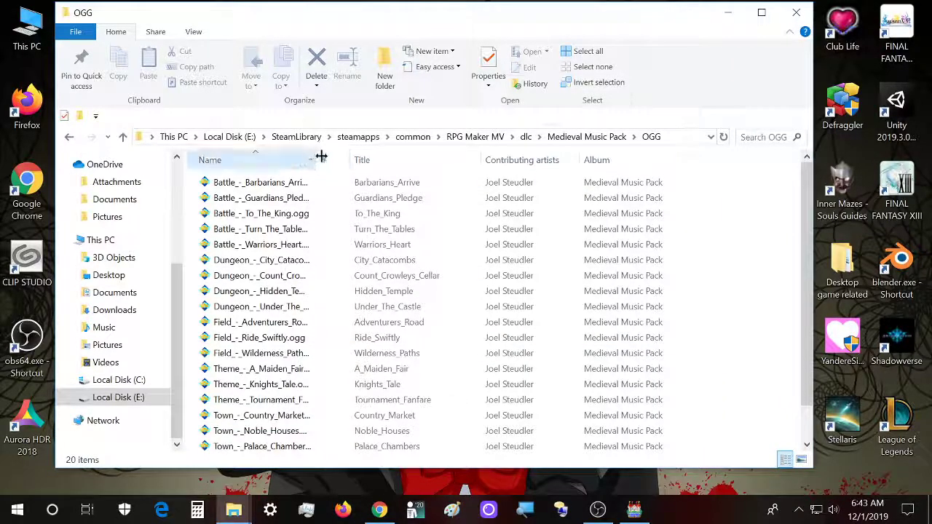
pyautogui.moveTo(375, 166); pyautogui.dragTo(381, 166)
# - Switch to Chrome and search Google for "convert to .m4a"
pyautogui.click(379, 509)
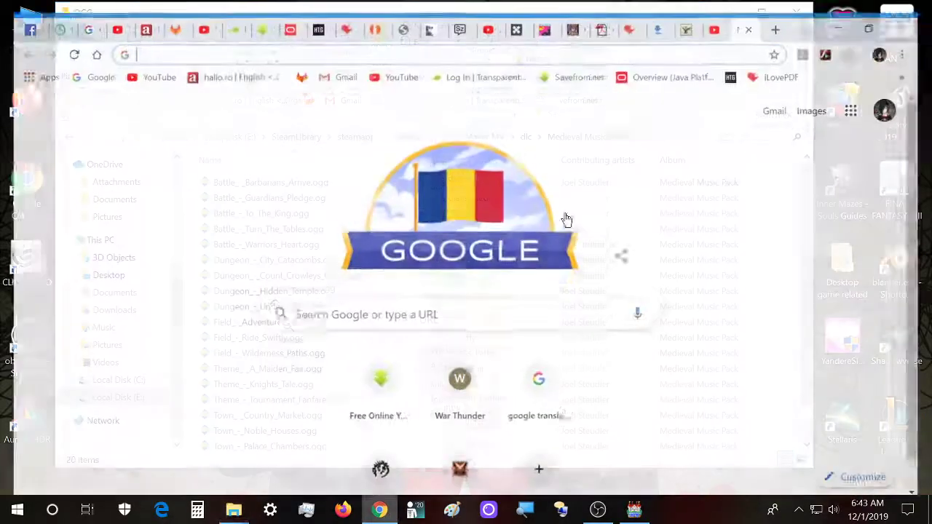
pyautogui.click(351, 305)
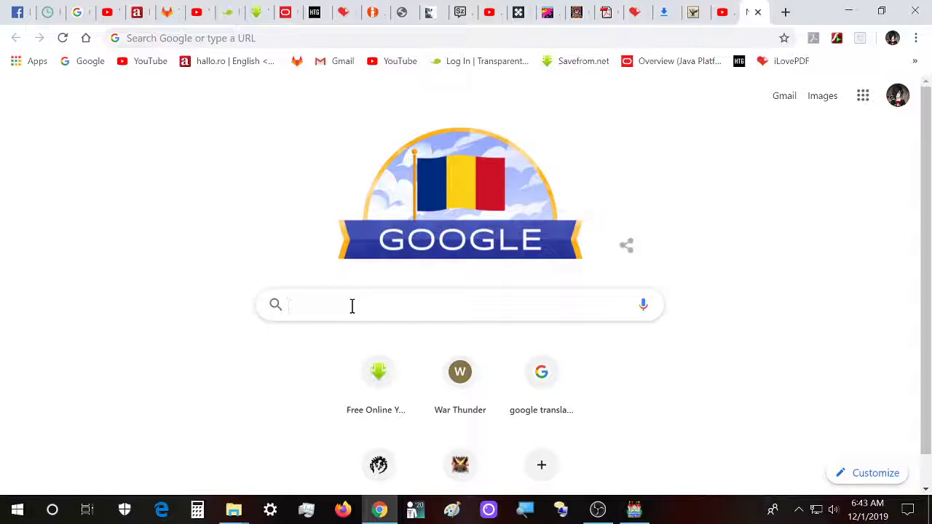
pyautogui.write('convert')
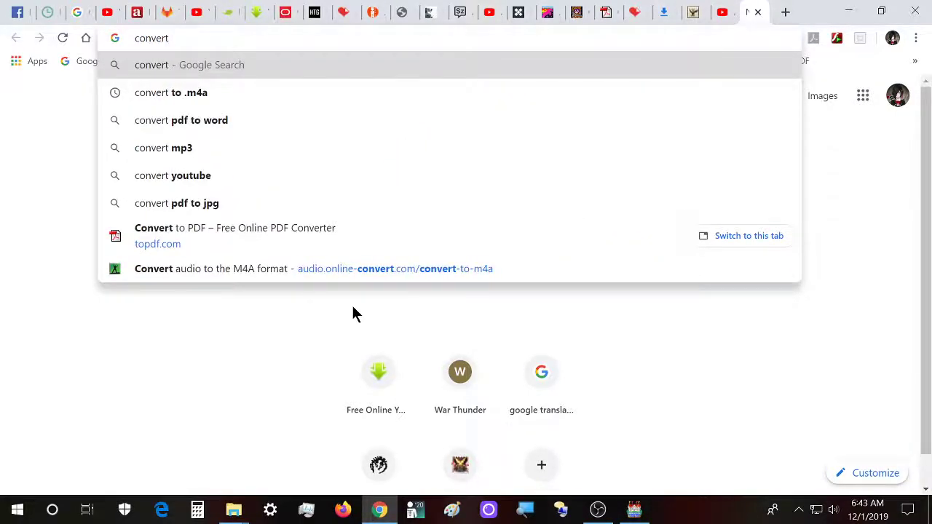
pyautogui.press('Down')
pyautogui.press('Return')
pyautogui.scroll(-2, 3, 295)
pyautogui.scroll(-3, 3, 295)
pyautogui.click(170, 271)
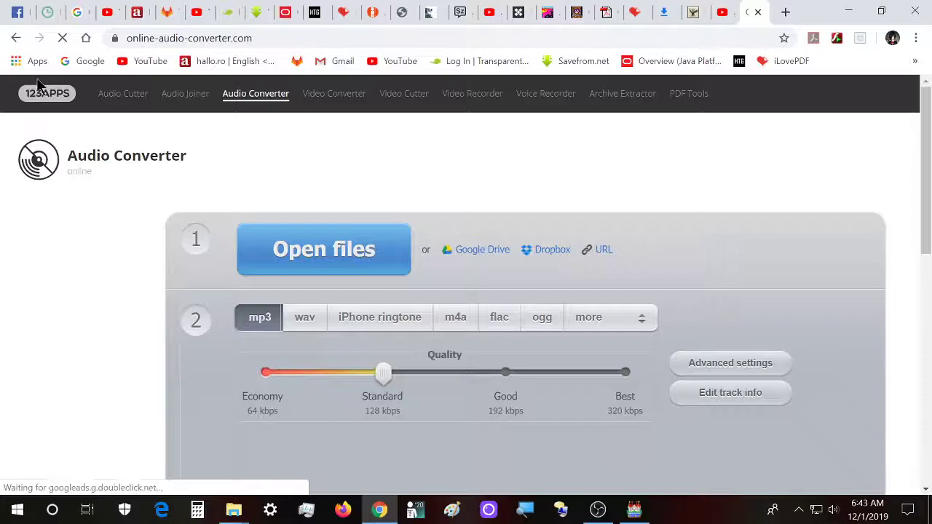
pyautogui.click(16, 38)
pyautogui.scroll(5, 197, 233)
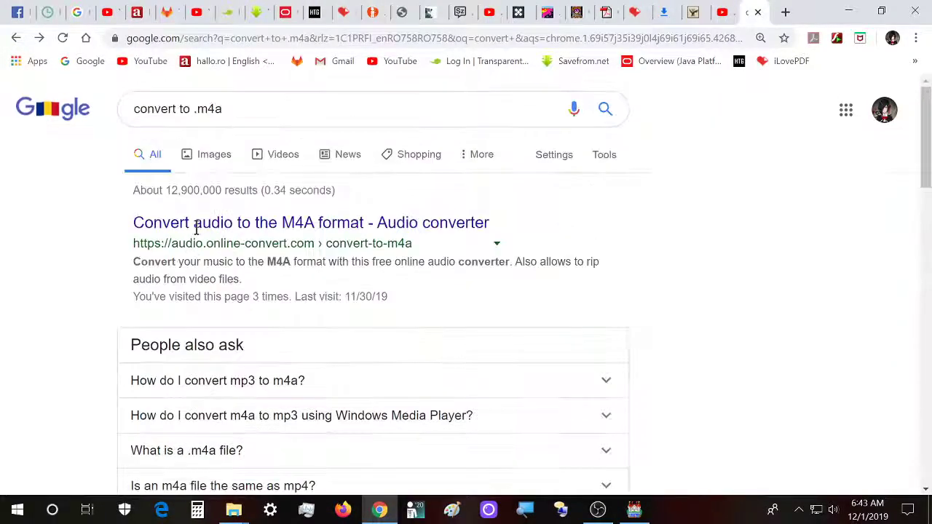
# - Open the audio.online-convert.com M4A converter from the search results and decline its Chrome extension offer
pyautogui.click(196, 225)
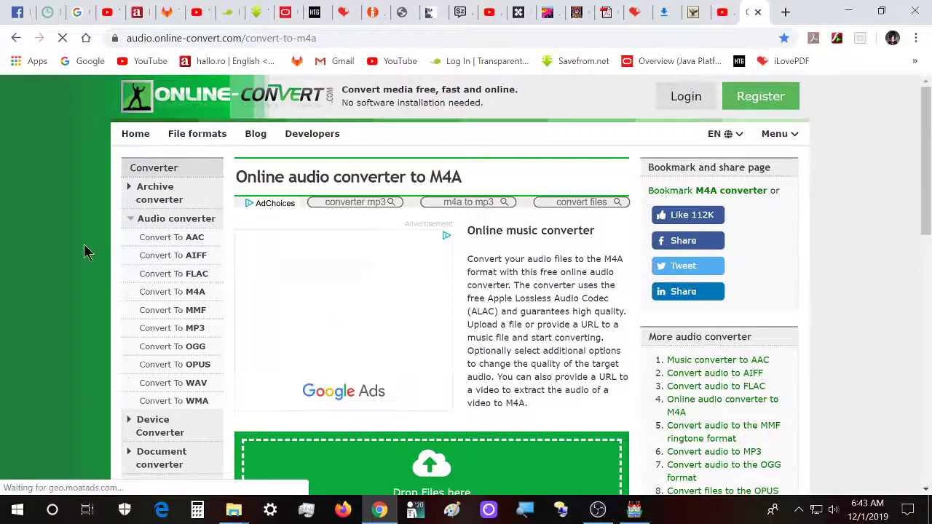
pyautogui.click(883, 473)
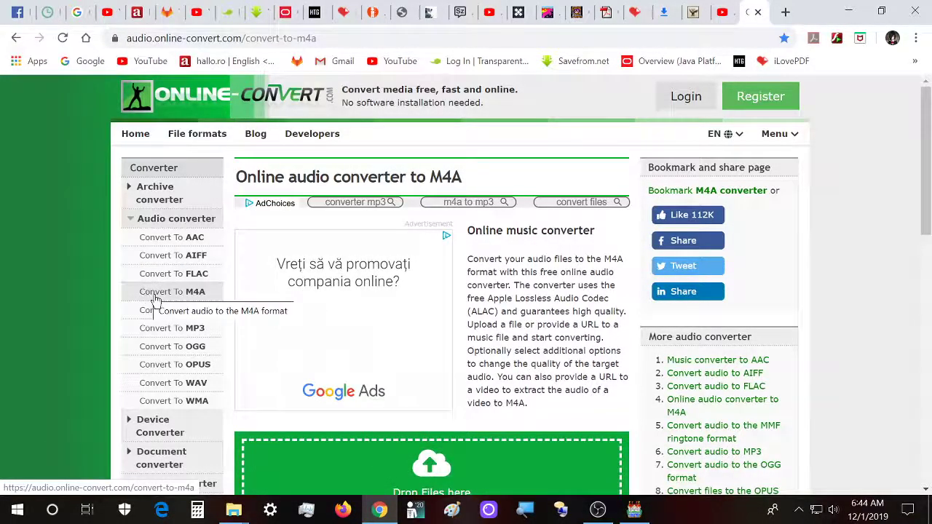
pyautogui.scroll(-2, 222, 396)
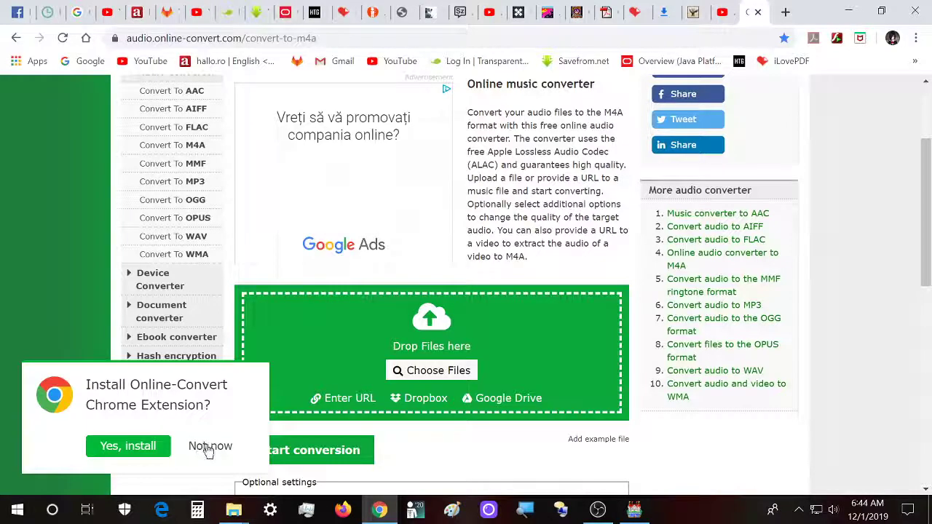
pyautogui.click(209, 449)
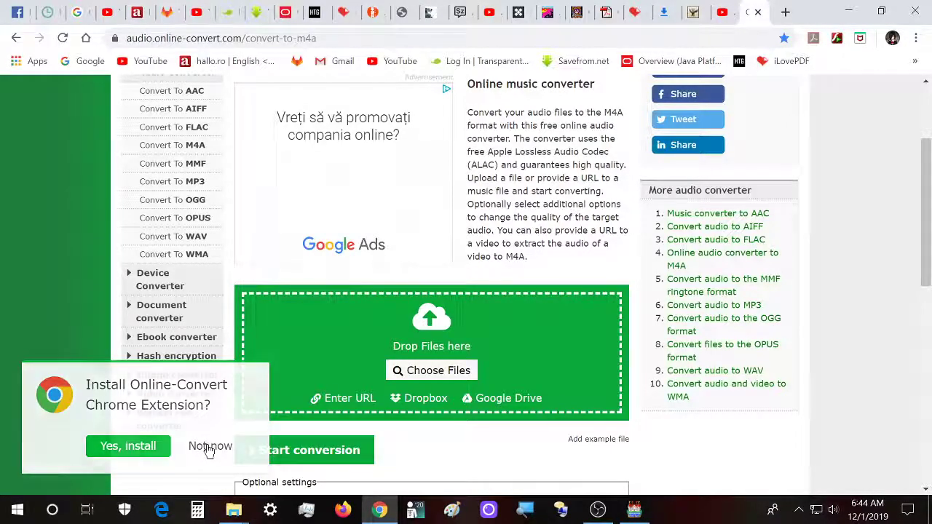
# - Bring the OGG folder window in front of the converter page and position it with the file list in view
pyautogui.moveTo(233, 510)
pyautogui.scroll(1, 83, 366)
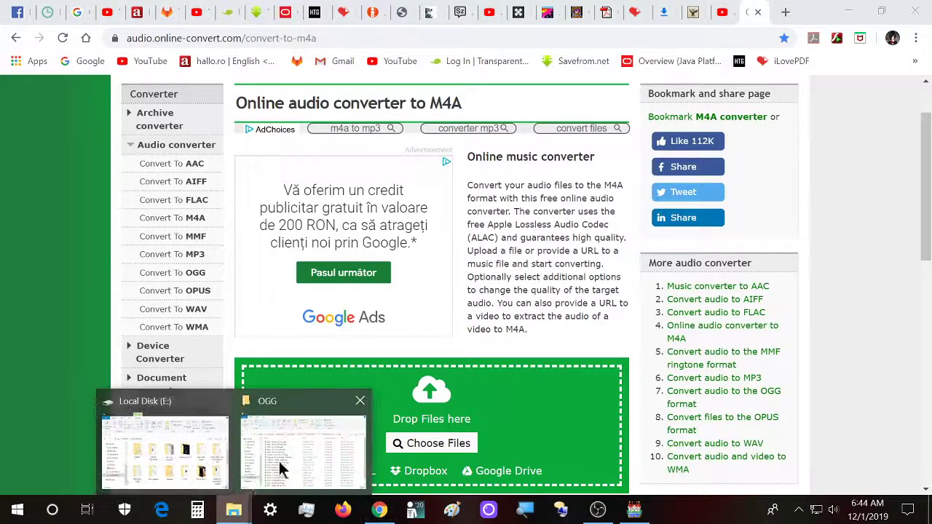
pyautogui.click(283, 470)
pyautogui.moveTo(406, 24); pyautogui.dragTo(810, 62)
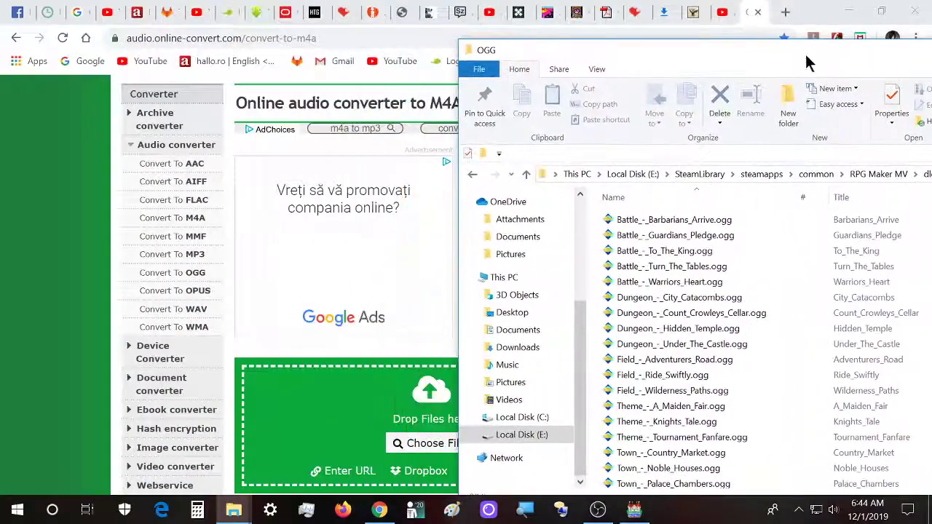
pyautogui.moveTo(754, 61); pyautogui.dragTo(503, 33)
# - Upload the ten tracks from Battle_-_Barbarians_Arrive.ogg through Field_-_Adventurers_Road.ogg to the M4A converter's file drop area
pyautogui.click(429, 209)
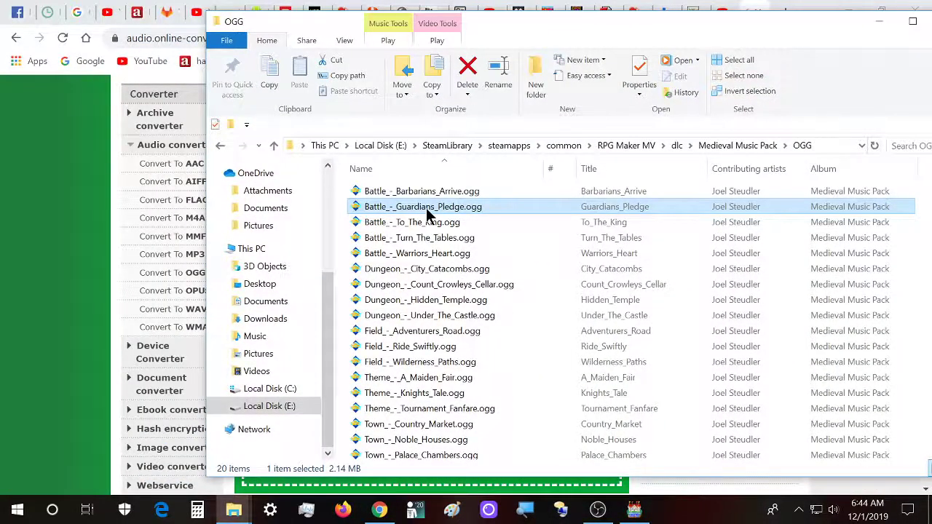
pyautogui.hotkey('ctrl', 'a')
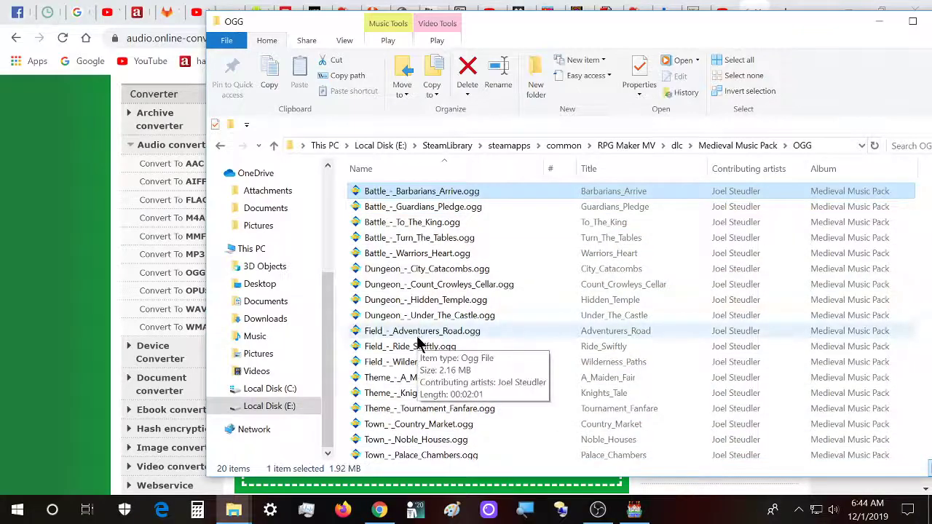
pyautogui.keyDown('shift'); pyautogui.click(419, 337); pyautogui.keyUp('shift')
pyautogui.moveTo(540, 25); pyautogui.dragTo(848, 42)
pyautogui.moveTo(728, 224); pyautogui.dragTo(350, 432)
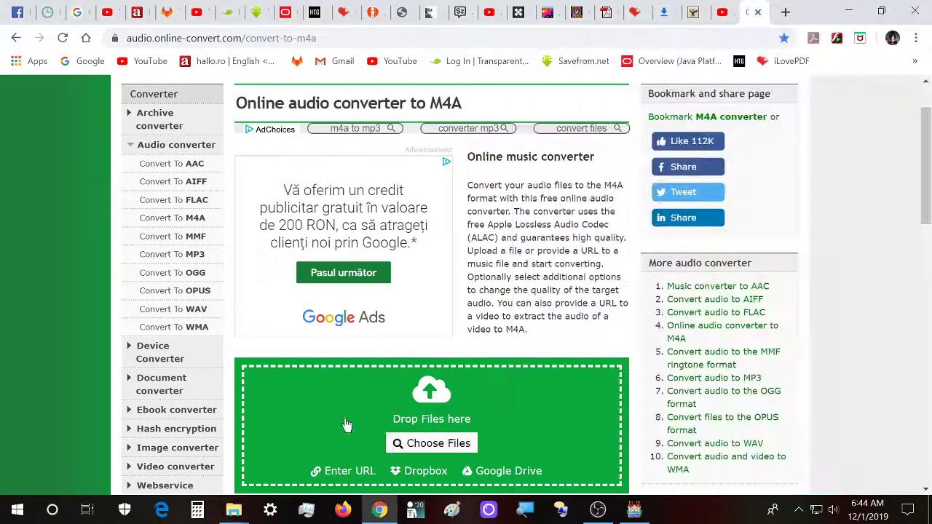
pyautogui.scroll(-3, 63, 308)
pyautogui.scroll(-1, 63, 308)
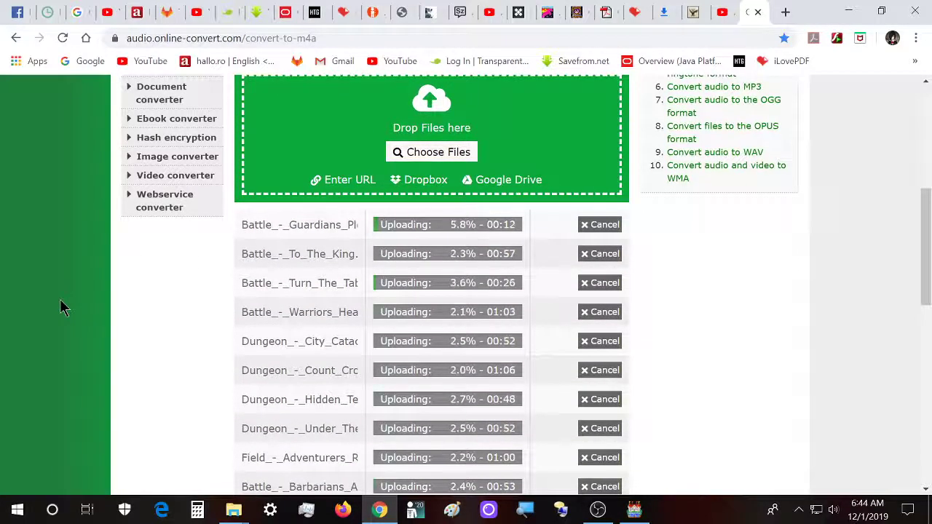
# - Start the M4A conversion of the ten uploaded tracks
pyautogui.scroll(-1, 89, 309)
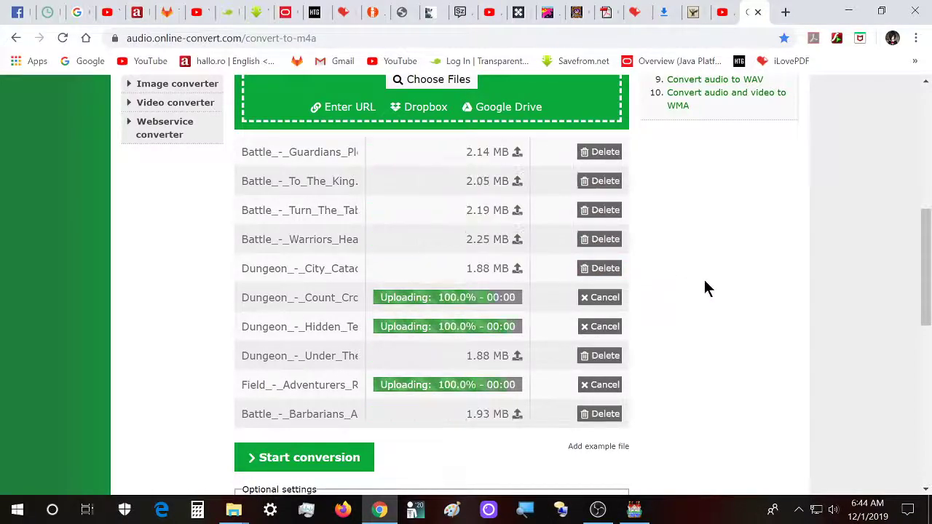
pyautogui.scroll(-1, 135, 390)
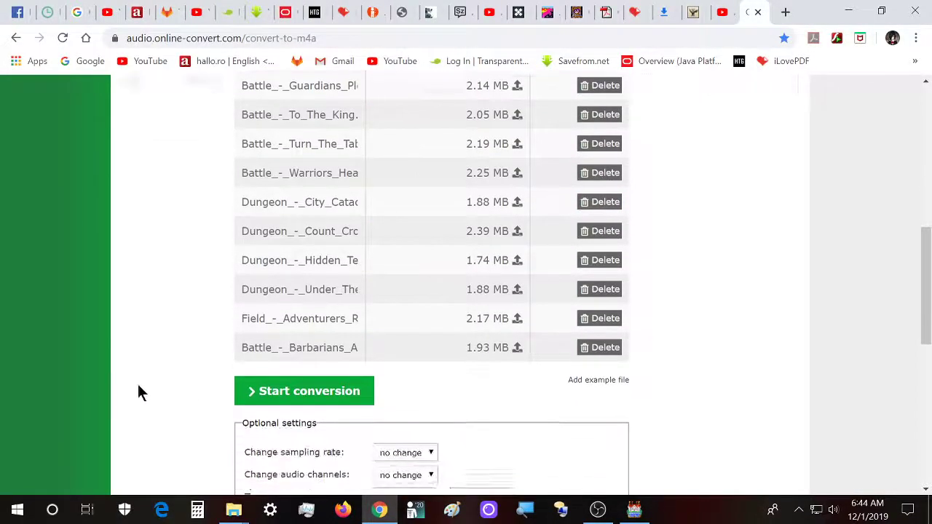
pyautogui.click(283, 386)
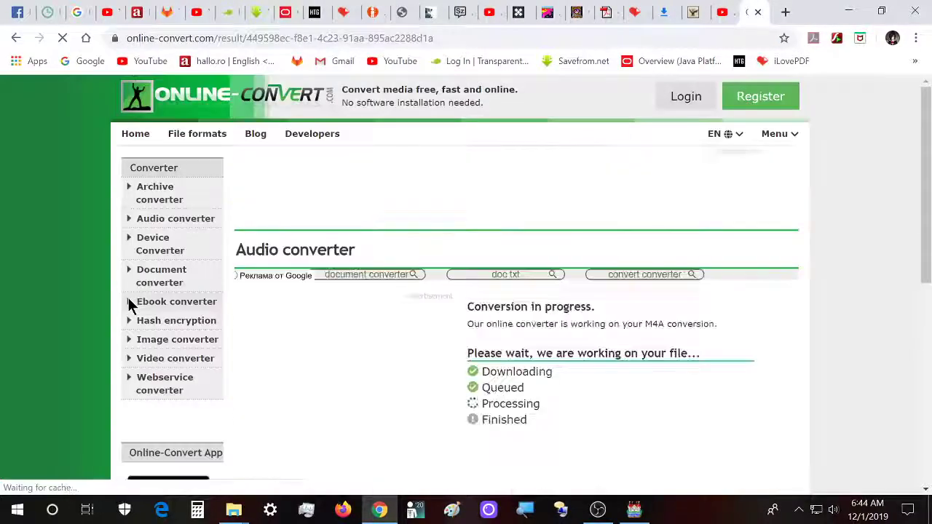
# - Follow the conversion progress to the list of converted files and download all ten M4A tracks as a ZIP
pyautogui.scroll(-1, 91, 318)
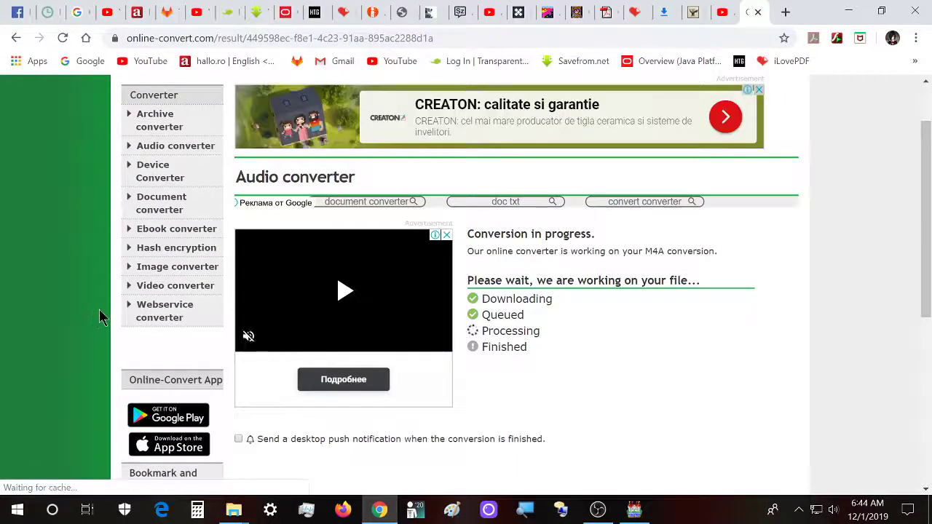
pyautogui.scroll(-4, 102, 318)
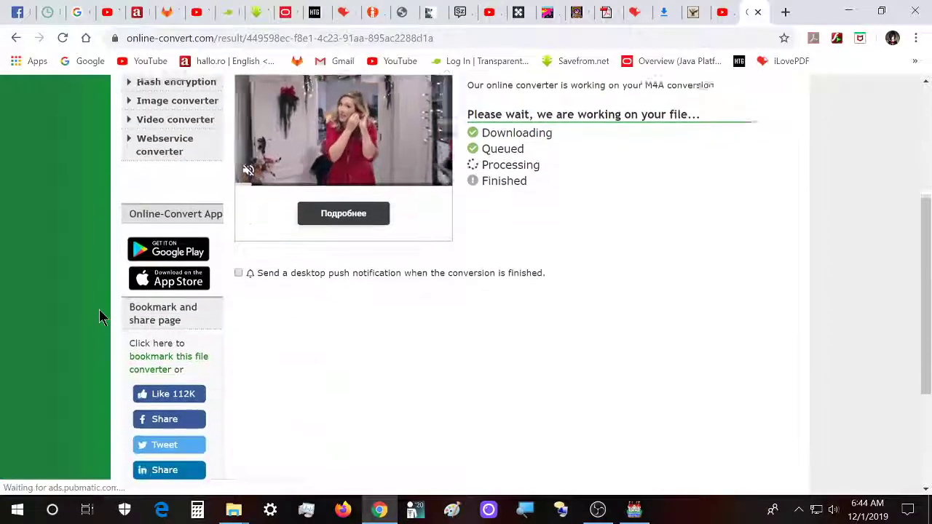
pyautogui.scroll(-1, 102, 318)
pyautogui.scroll(3, 102, 319)
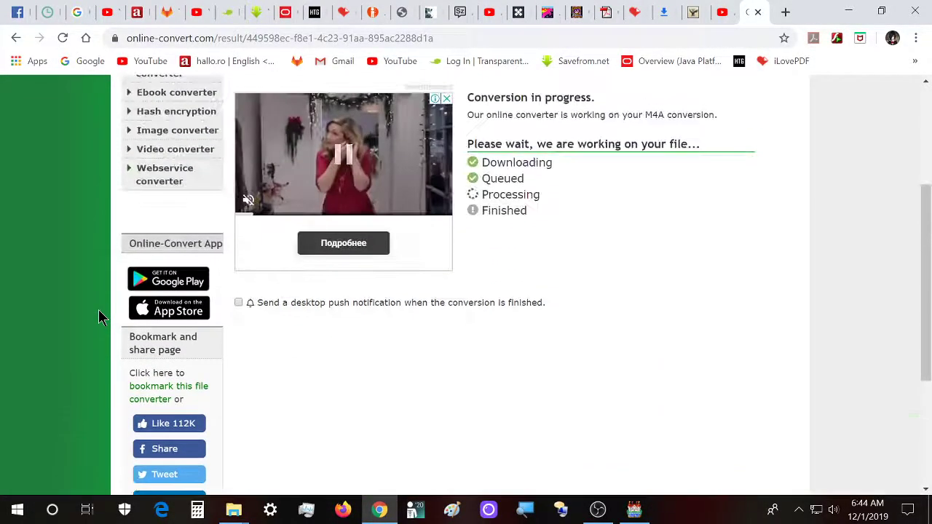
pyautogui.scroll(-1, 102, 318)
pyautogui.scroll(-2, 102, 318)
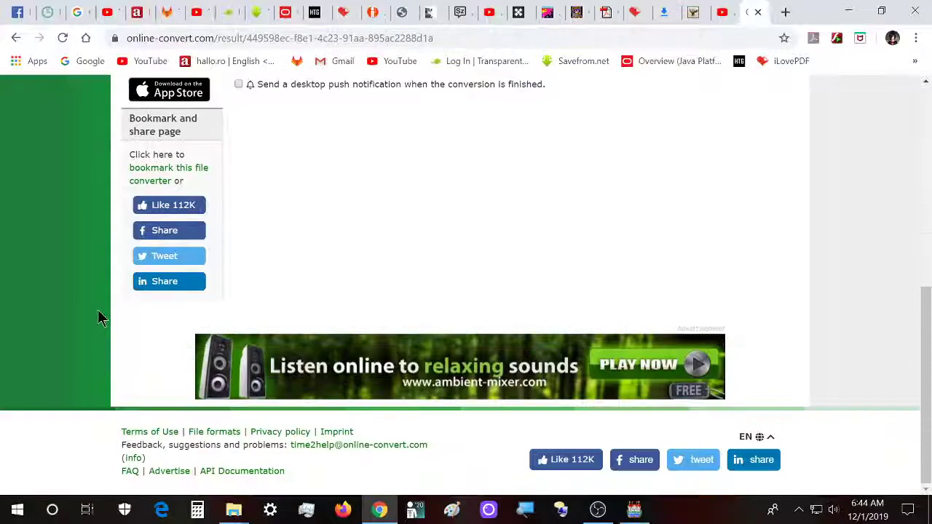
pyautogui.scroll(3, 773, 431)
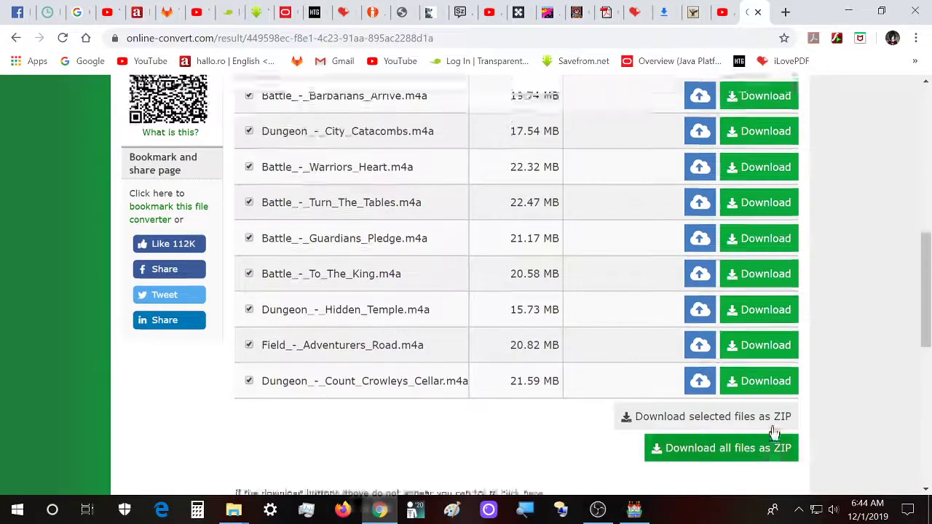
pyautogui.scroll(-3, 856, 429)
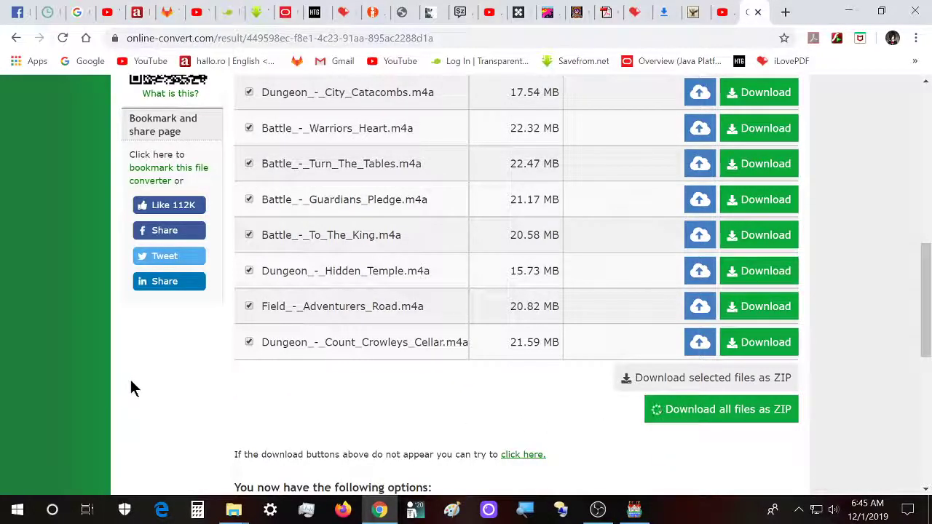
pyautogui.scroll(1, 132, 384)
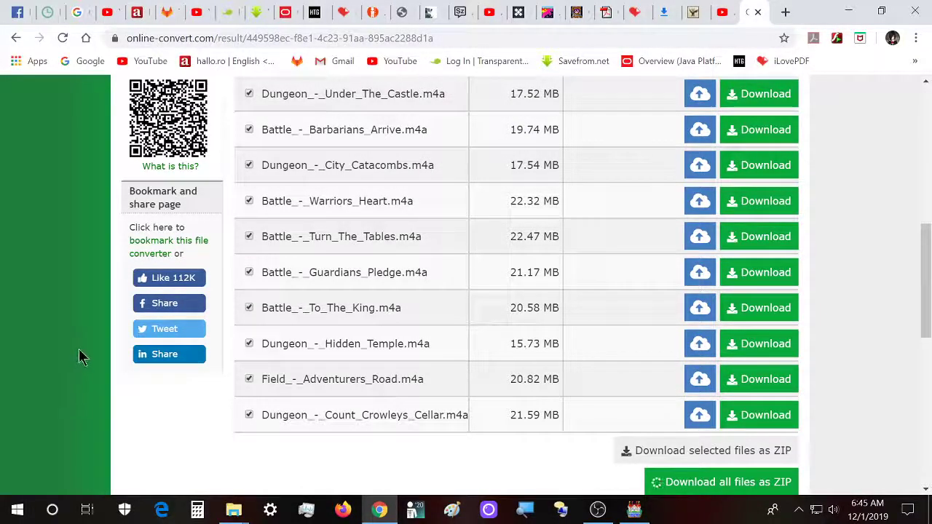
pyautogui.click(849, 12)
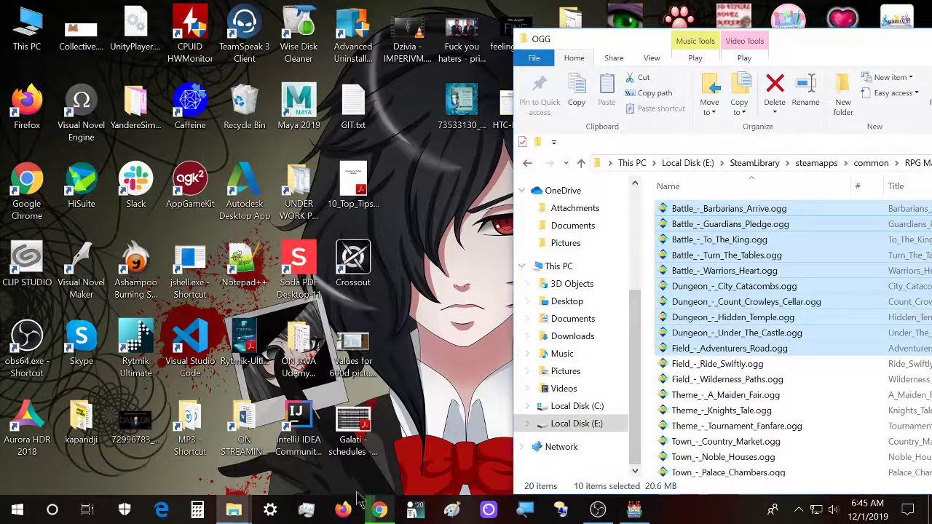
pyautogui.click(378, 509)
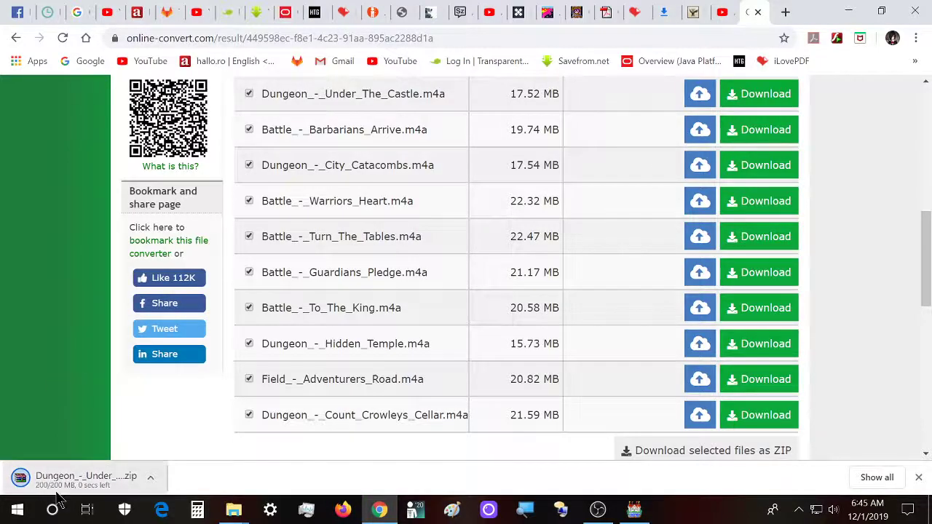
pyautogui.scroll(10, 60, 382)
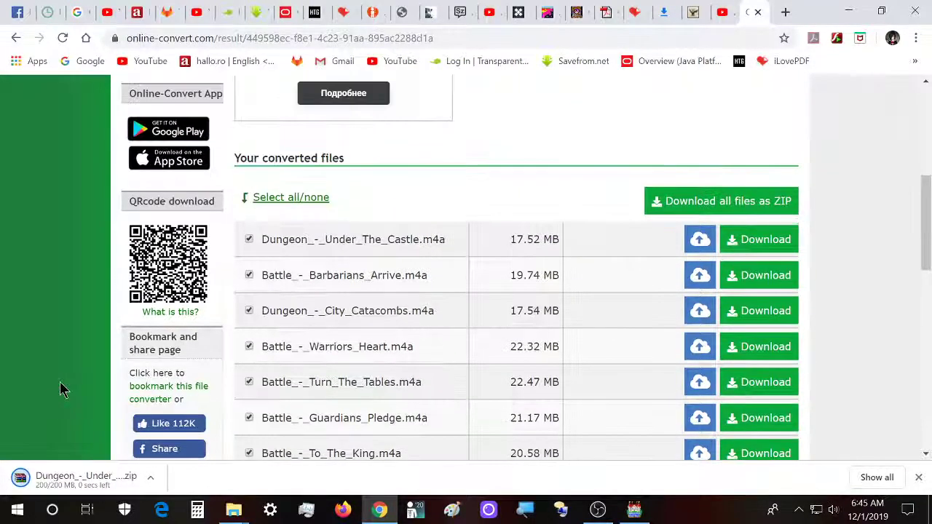
pyautogui.scroll(-5, 60, 389)
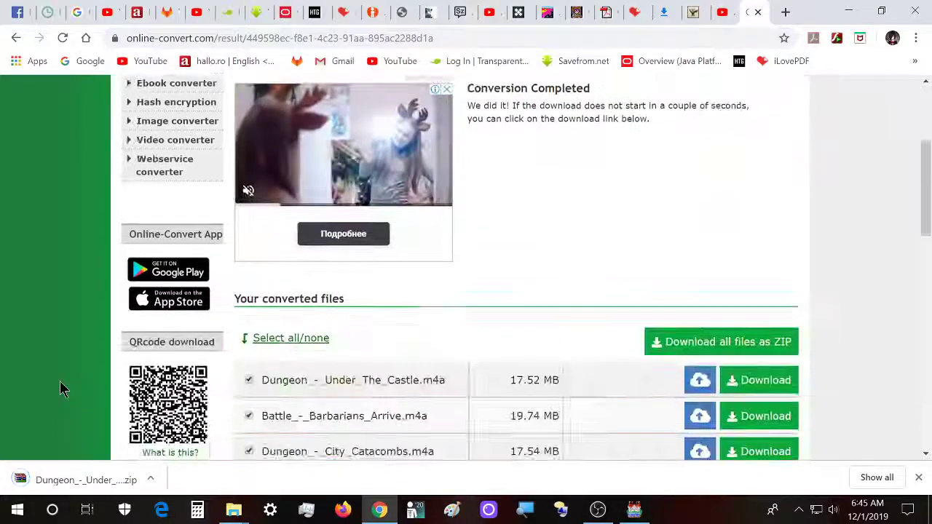
pyautogui.scroll(-1, 289, 428)
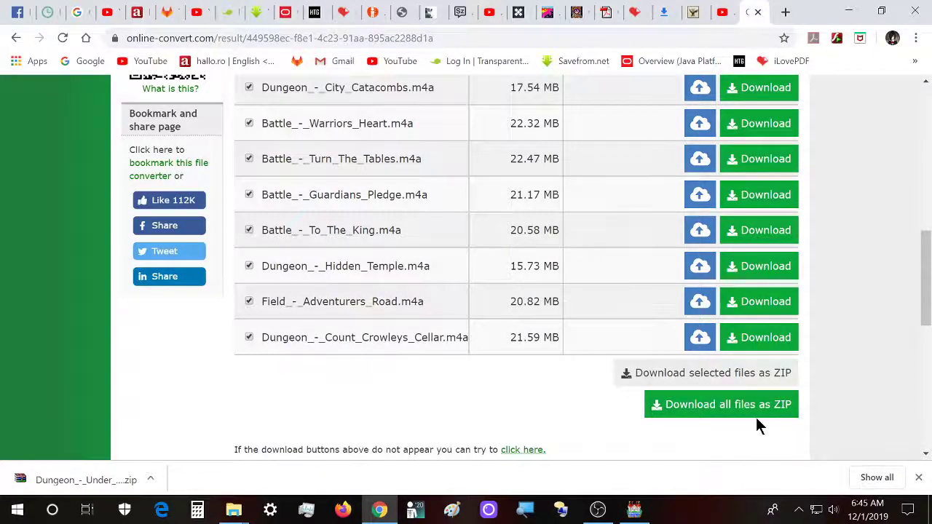
pyautogui.scroll(5, 808, 430)
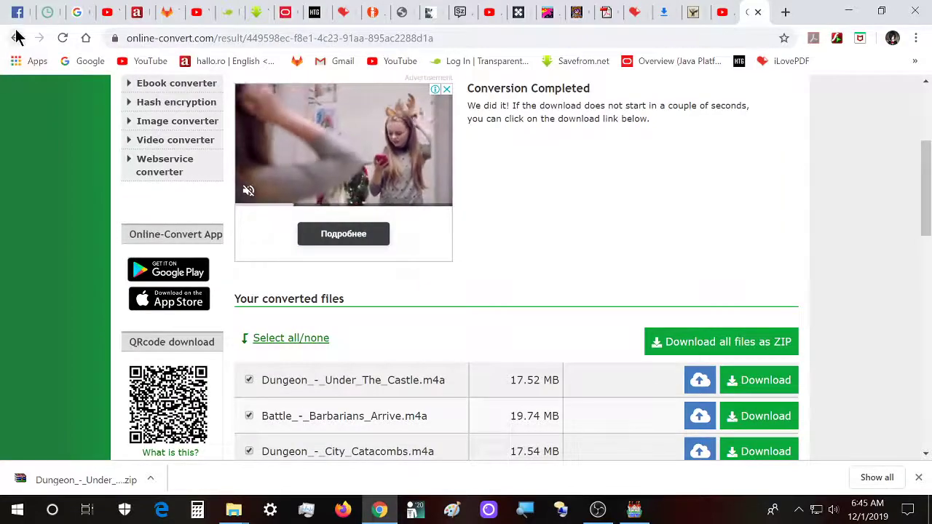
# - Return from the results to the M4A converter's upload page and bring the file drop area into view
pyautogui.click(17, 38)
pyautogui.scroll(5, 69, 236)
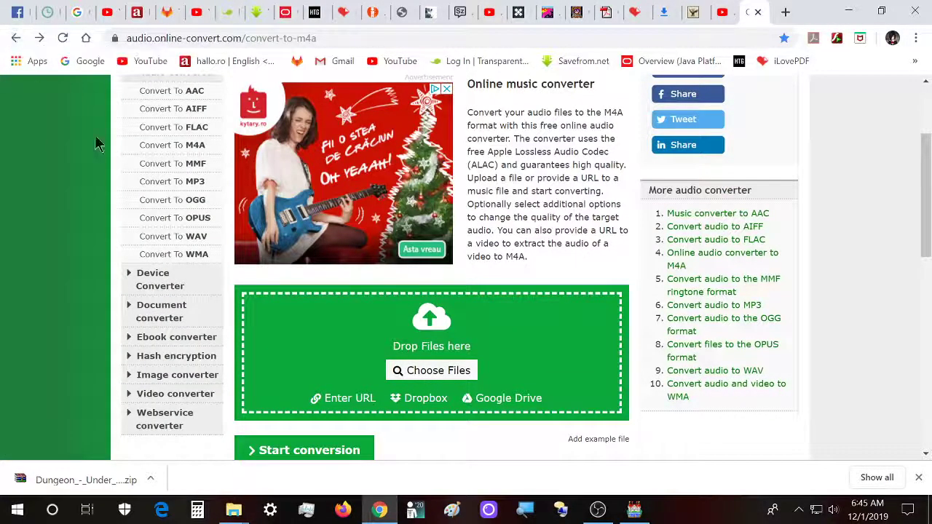
pyautogui.scroll(-1, 259, 265)
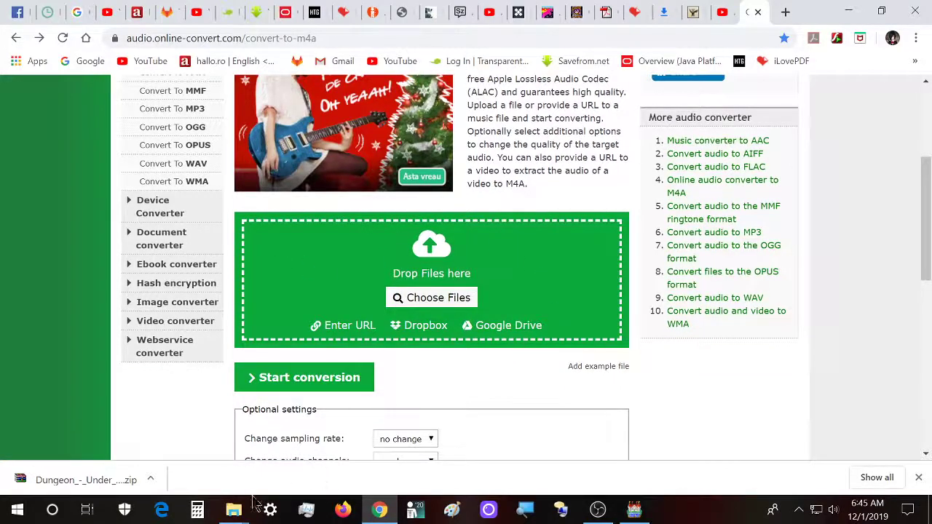
# - Show the OGG folder window over the converter page and review the tracks that still need to be uploaded
pyautogui.moveTo(236, 510)
pyautogui.click(339, 447)
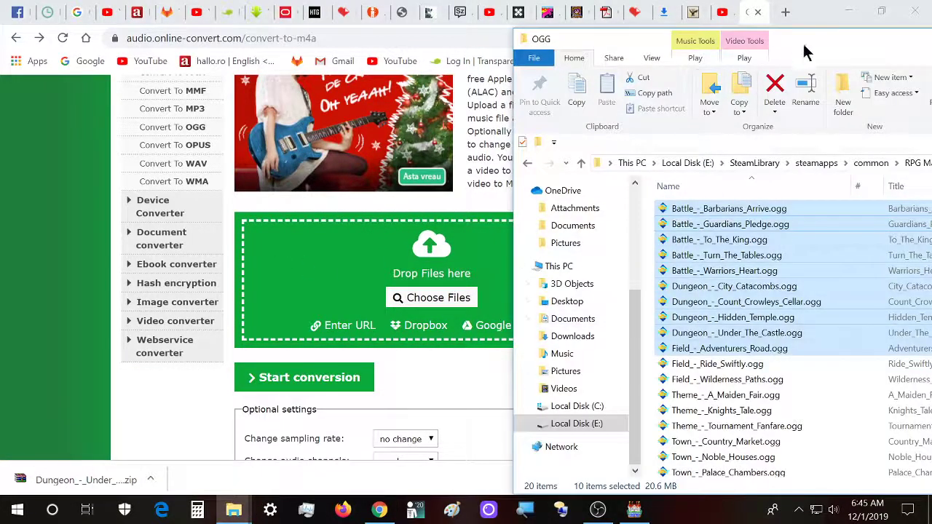
pyautogui.moveTo(799, 59); pyautogui.dragTo(764, 44)
pyautogui.scroll(-1, 703, 353)
pyautogui.moveTo(718, 354); pyautogui.dragTo(262, 300)
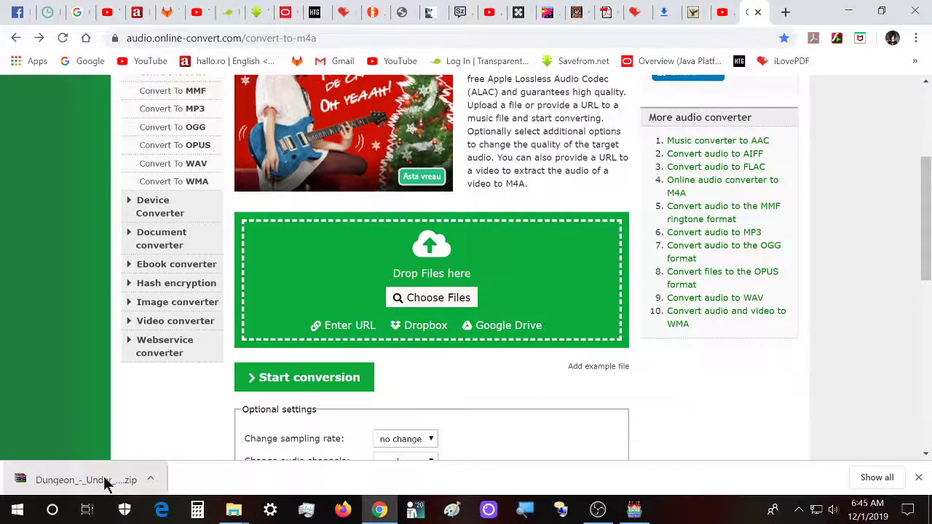
pyautogui.scroll(-1, 139, 415)
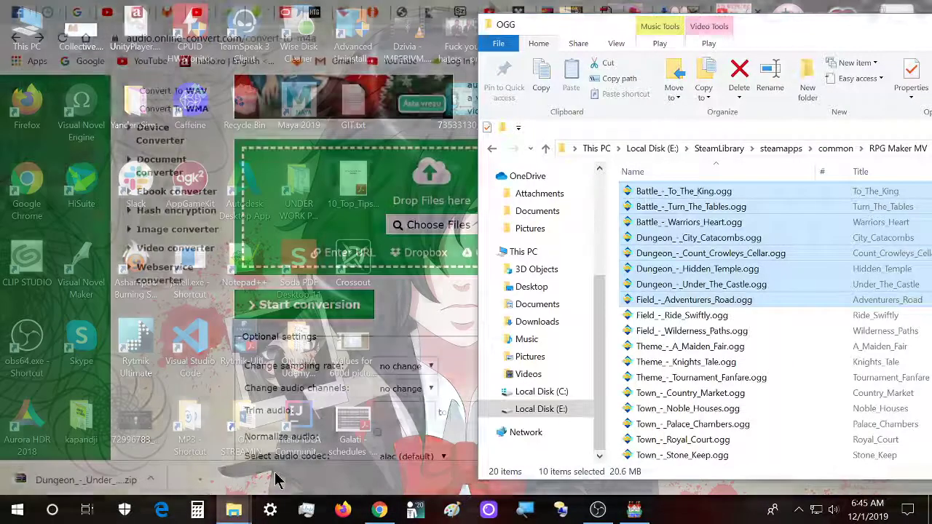
# - Bring the OGG folder window back over the converter page and go up to the Medieval Music Pack folder
pyautogui.click(272, 480)
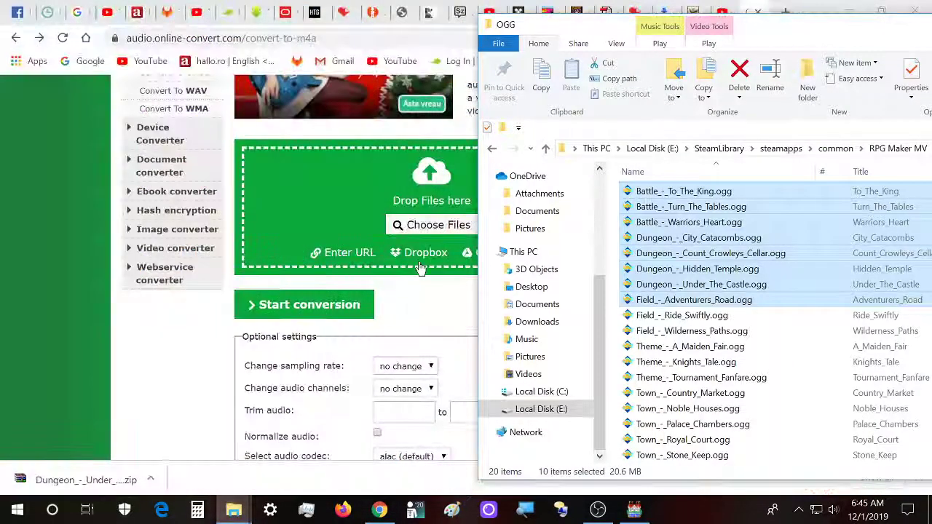
pyautogui.moveTo(797, 29); pyautogui.dragTo(393, 21)
pyautogui.hotkey('alt', 'Up')
pyautogui.click(330, 310)
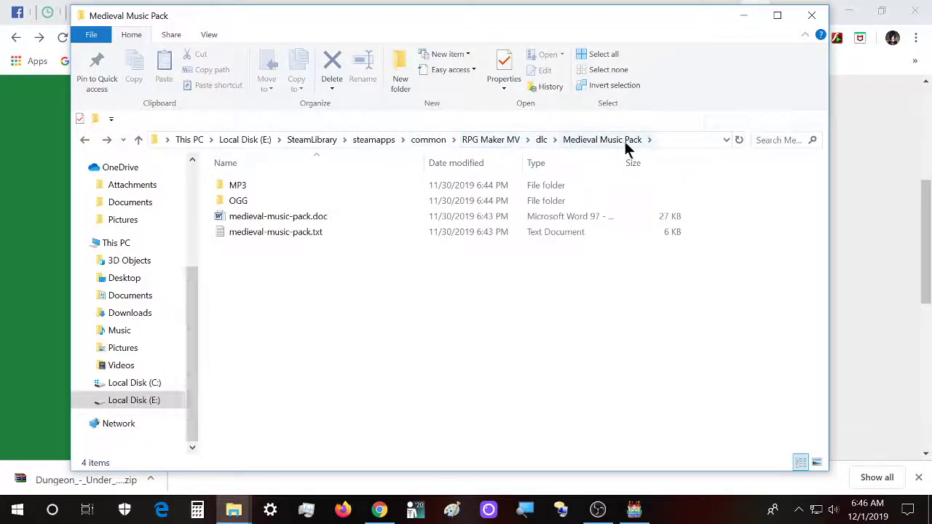
# - Create a folder named m4a inside the Medieval Music Pack folder and open it
pyautogui.rightClick(250, 259)
pyautogui.moveTo(362, 464)
pyautogui.click(458, 283)
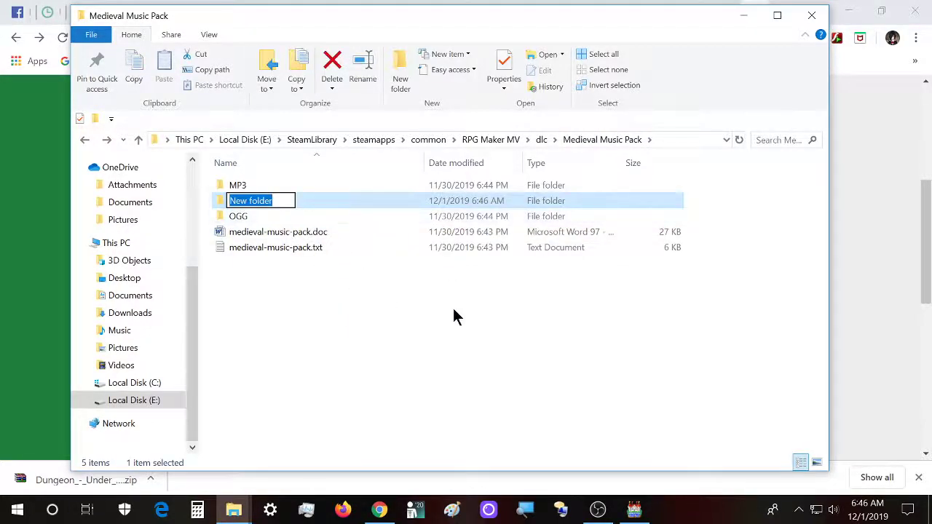
pyautogui.write('m4a')
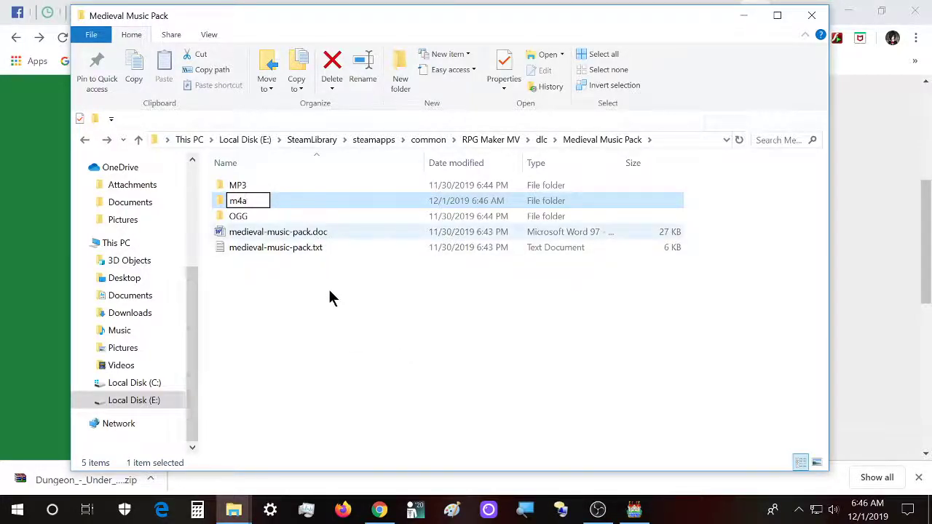
pyautogui.press('Return')
pyautogui.press('Return')
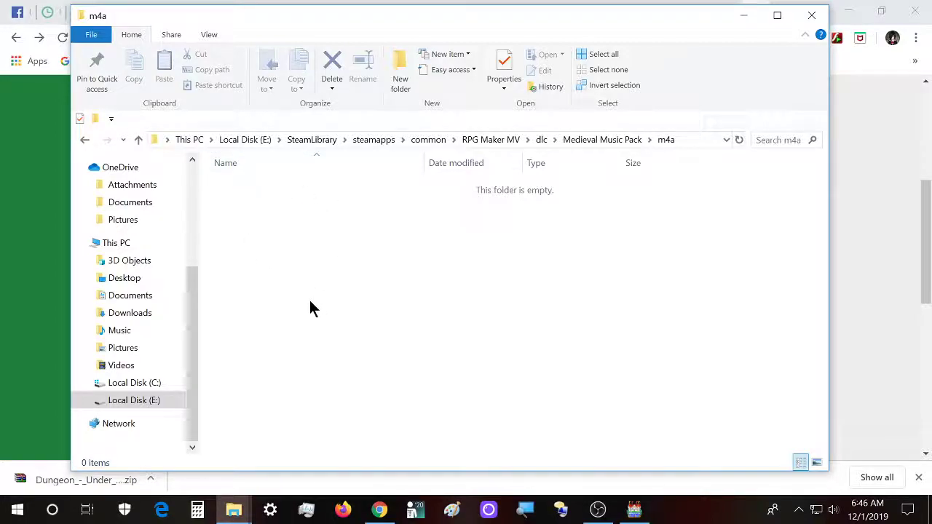
# - Delete the m4a folder from the Medieval Music Pack folder and minimize the window
pyautogui.press('BackSpace')
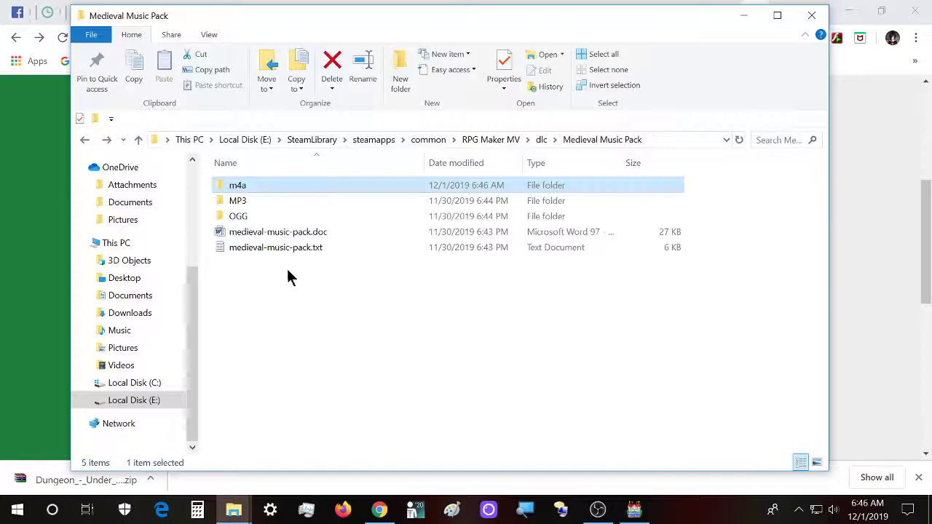
pyautogui.press('Delete')
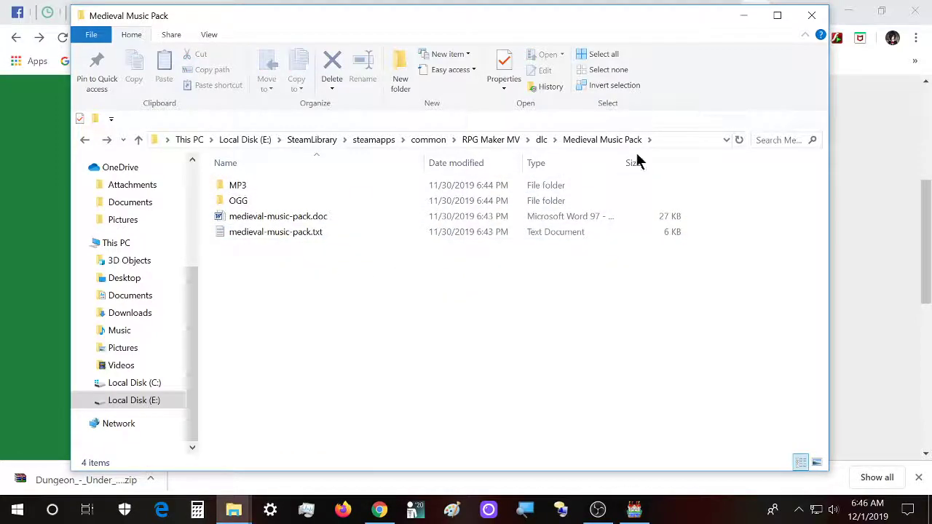
pyautogui.click(744, 16)
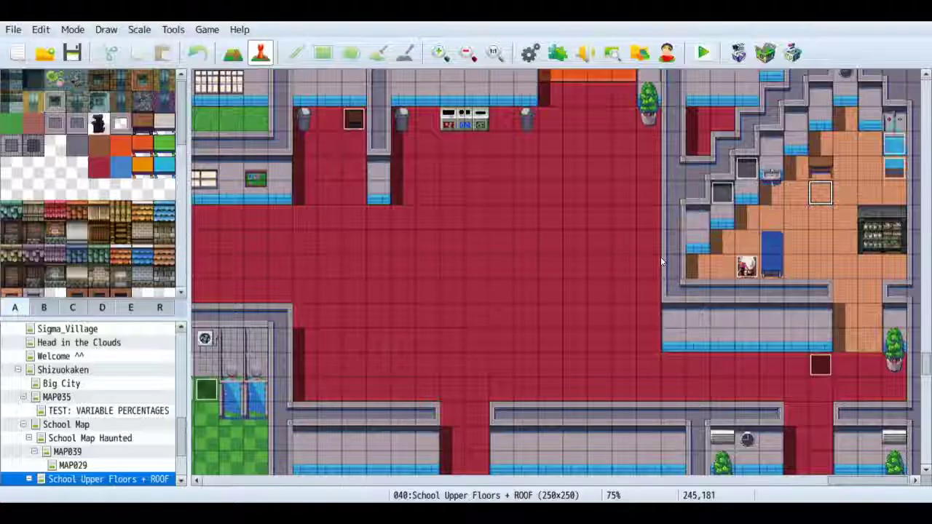
# - Open RPG Maker MV's Resource Manager and list the audio/bgm resources
pyautogui.click(640, 59)
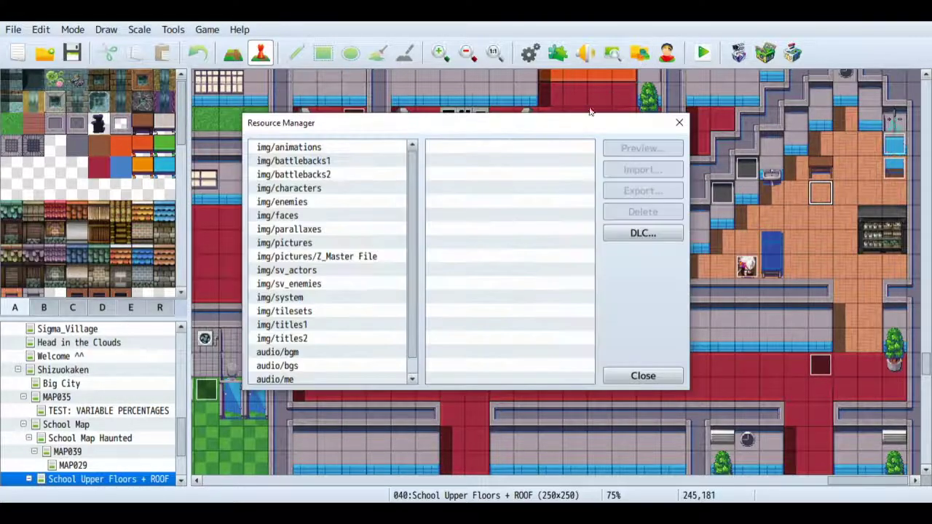
pyautogui.moveTo(435, 123); pyautogui.dragTo(407, 107)
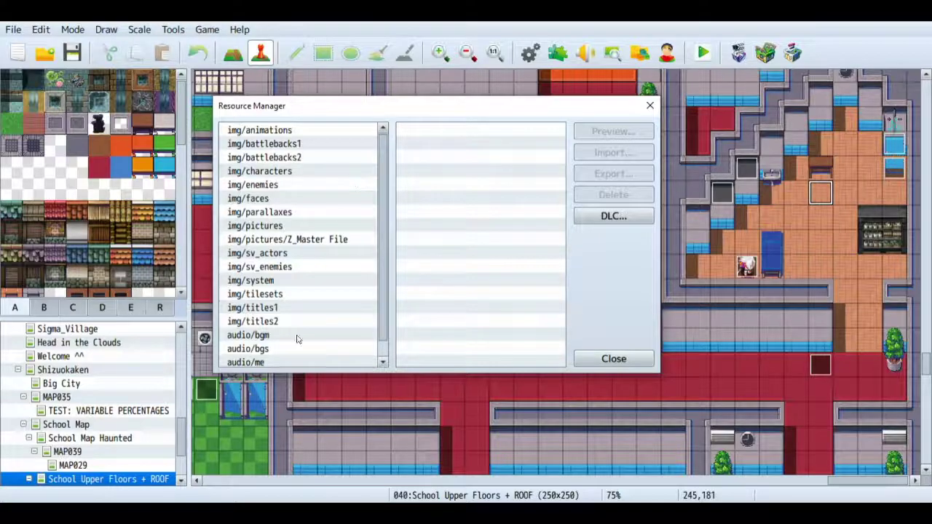
pyautogui.click(262, 336)
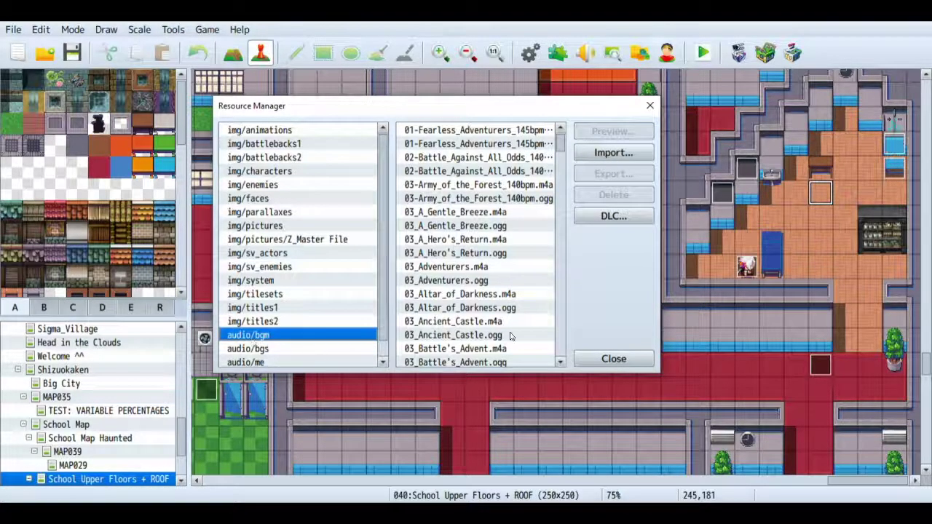
# - Browse the DLC import files to the M4A folder inside Medieval Music Pack and widen the Name column
pyautogui.click(626, 211)
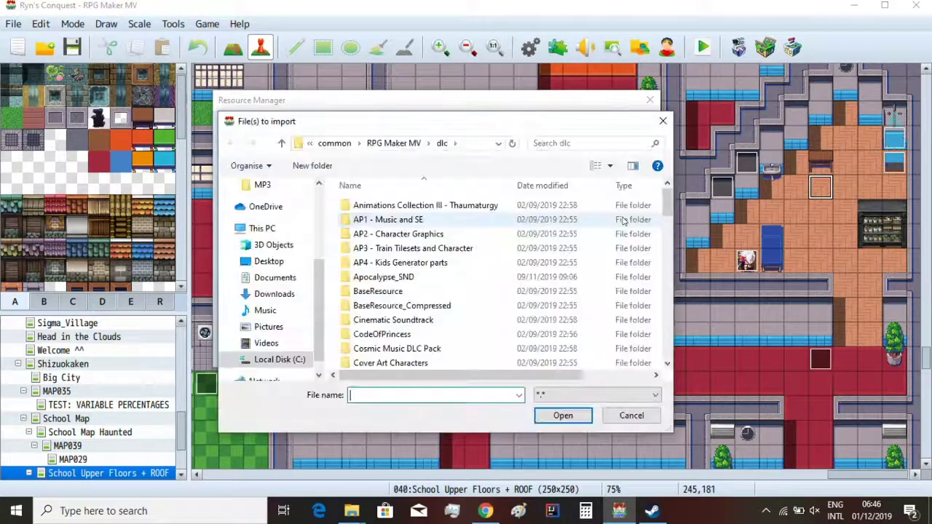
pyautogui.scroll(-5, 428, 271)
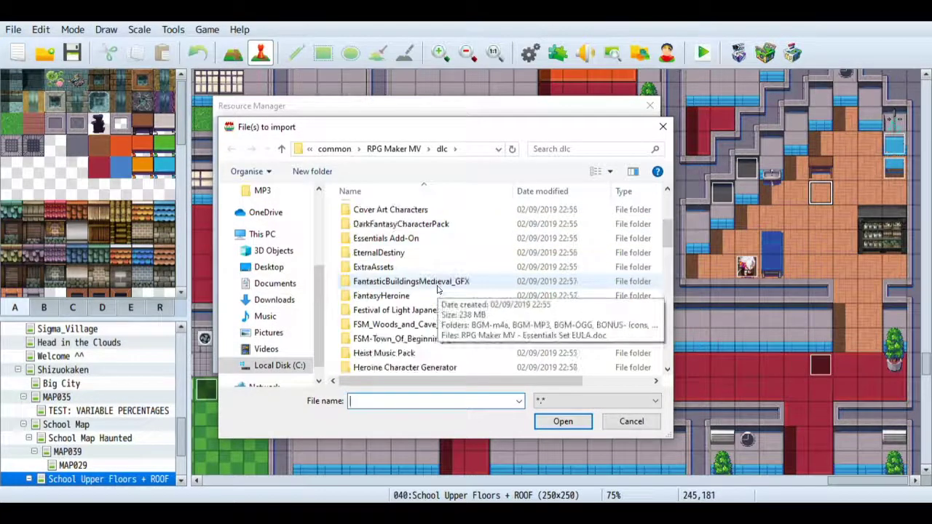
pyautogui.scroll(-5, 458, 304)
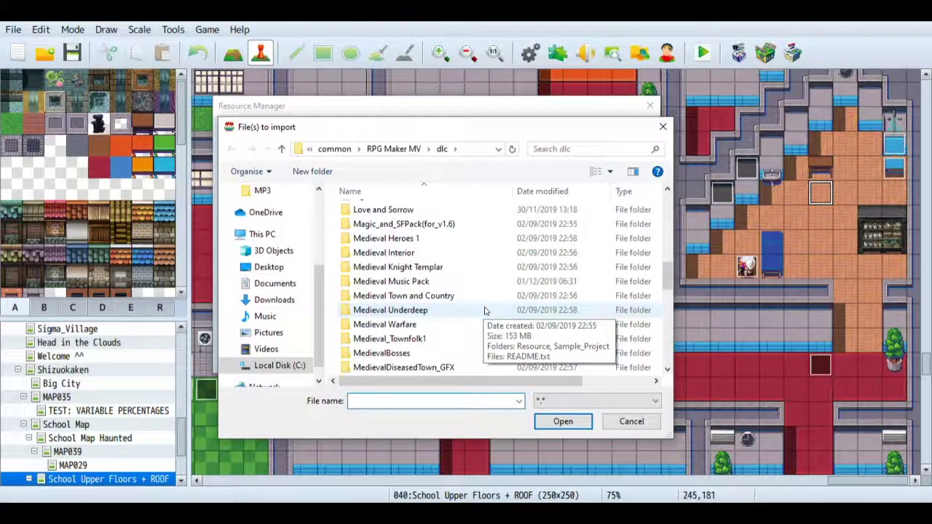
pyautogui.scroll(-2, 485, 311)
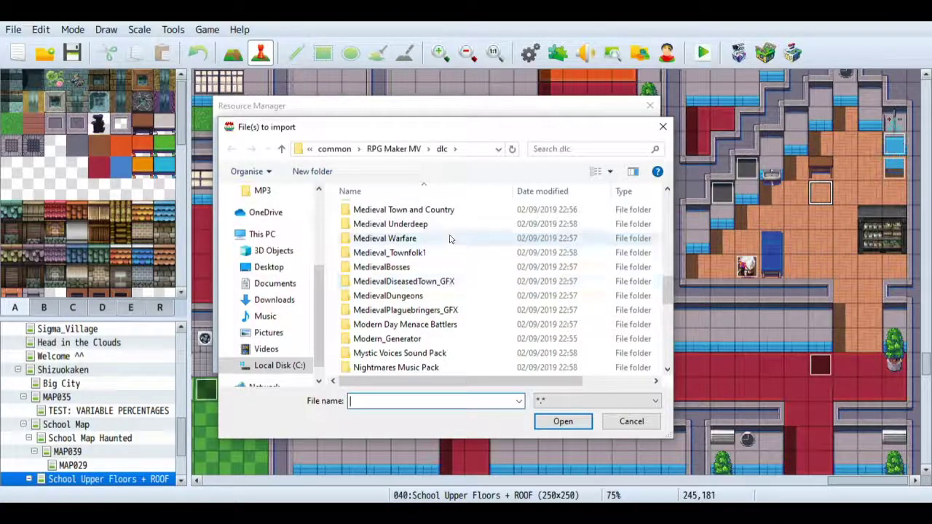
pyautogui.scroll(2, 452, 255)
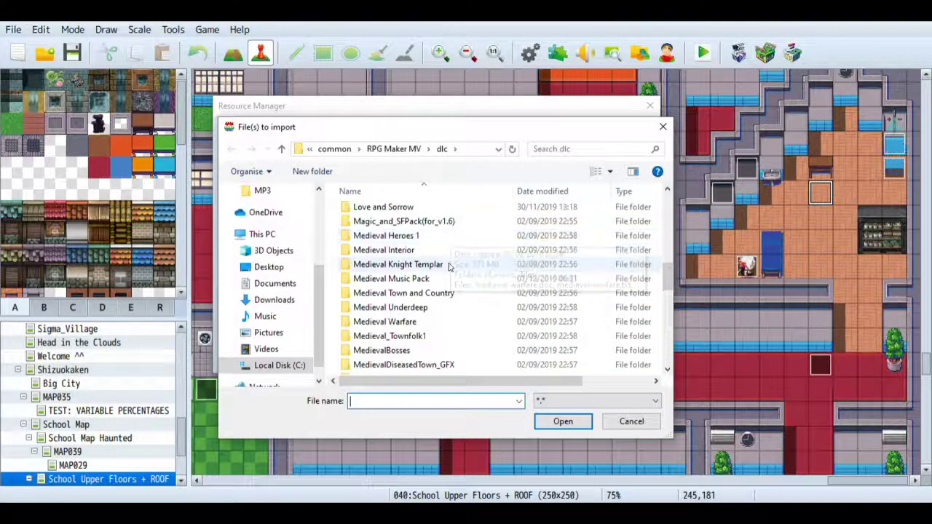
pyautogui.doubleClick(440, 278)
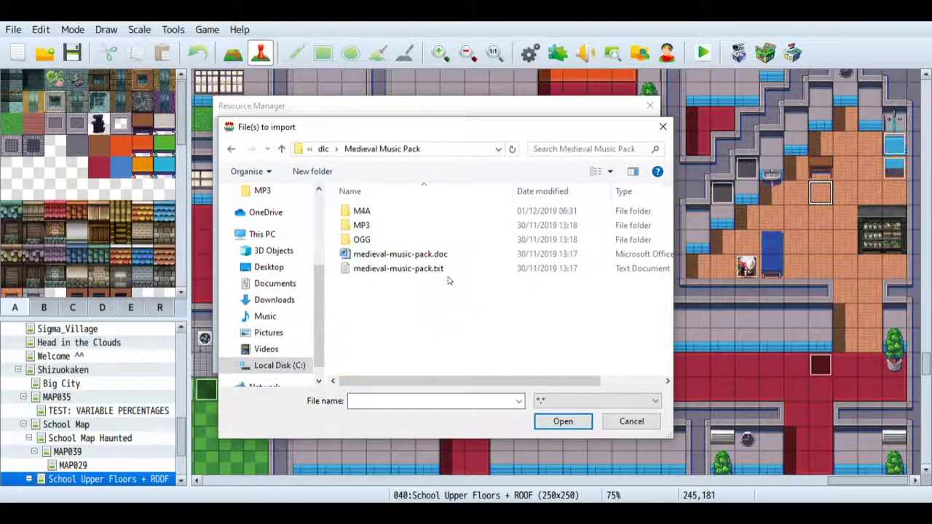
pyautogui.doubleClick(375, 212)
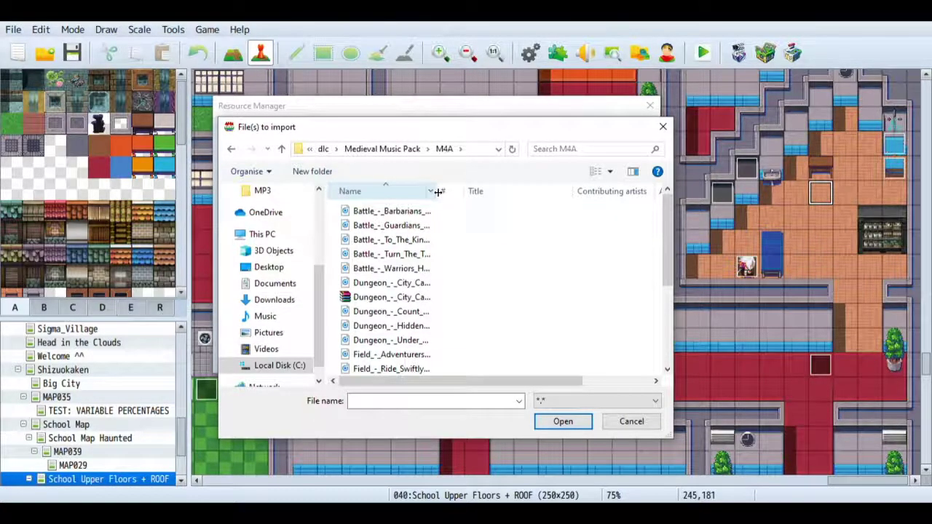
pyautogui.moveTo(438, 191); pyautogui.dragTo(504, 193)
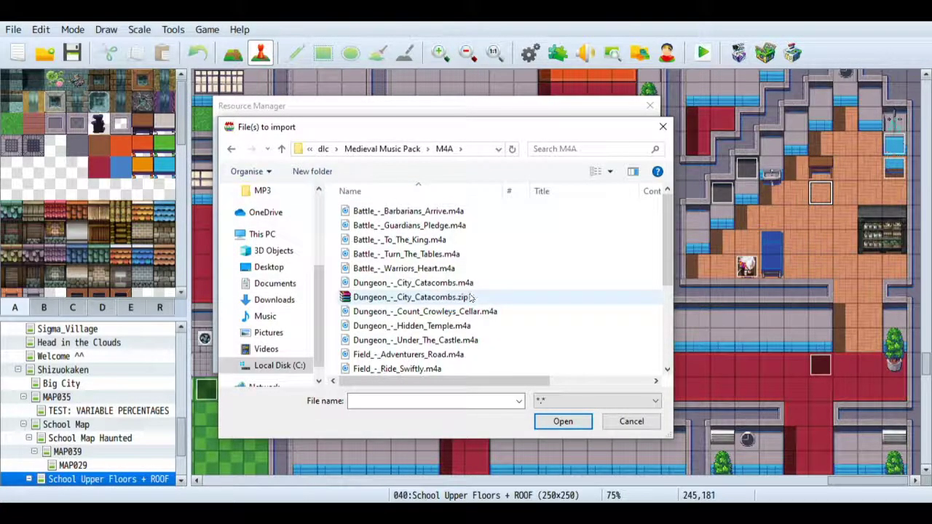
# - Reopen the M4A folder and examine its tracks and leftover archives, including Dungeon_-_City_Catacombs.zip
pyautogui.hotkey('alt', 'Left')
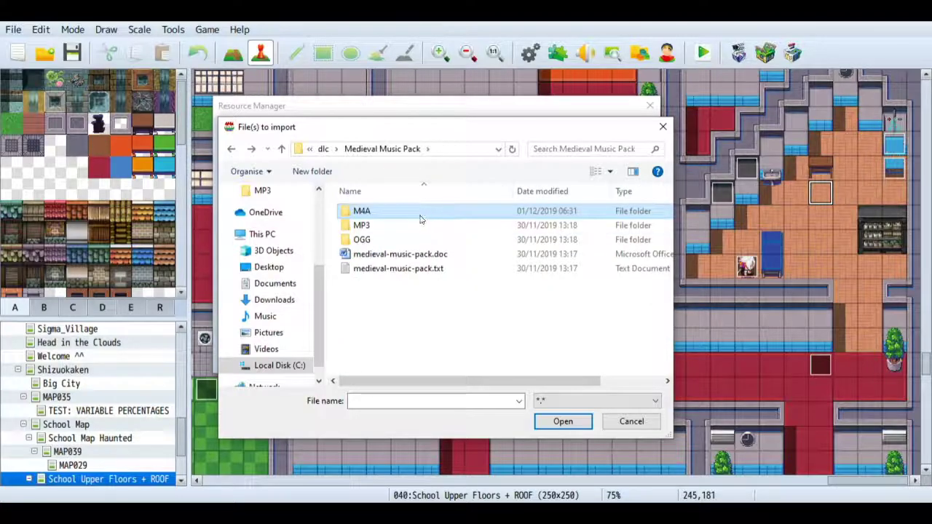
pyautogui.doubleClick(383, 216)
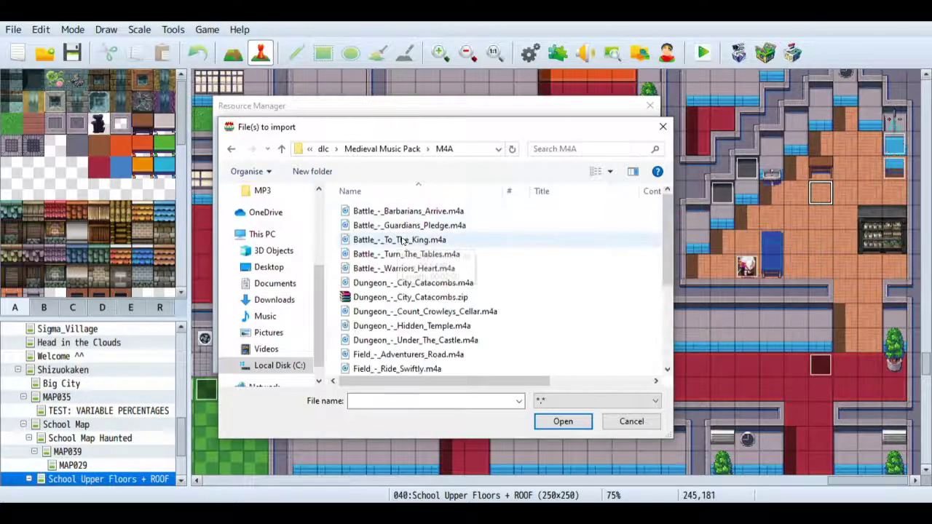
pyautogui.scroll(-3, 440, 299)
pyautogui.scroll(3, 441, 298)
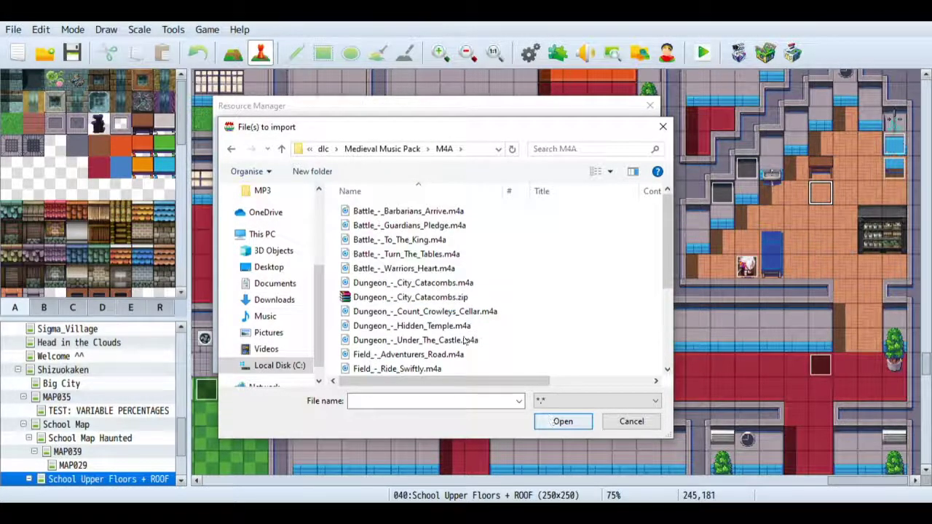
pyautogui.click(405, 299)
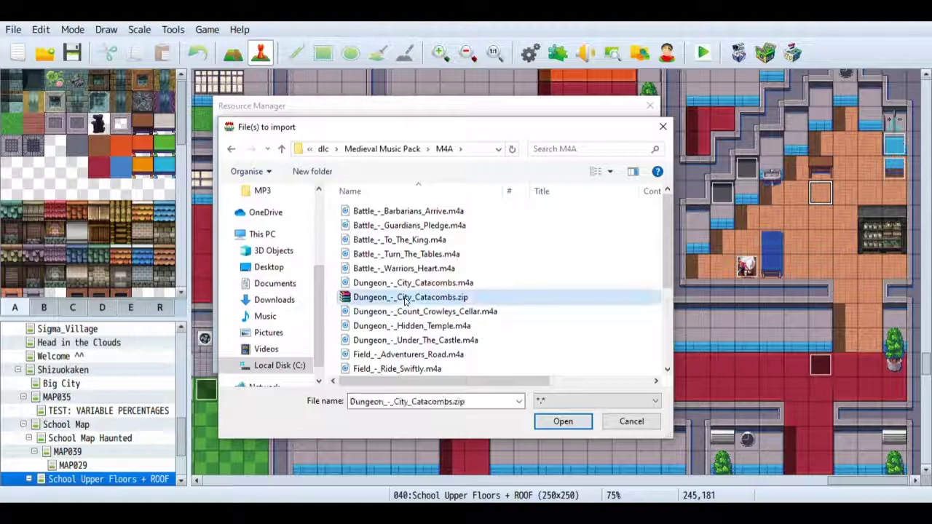
pyautogui.scroll(-3, 406, 299)
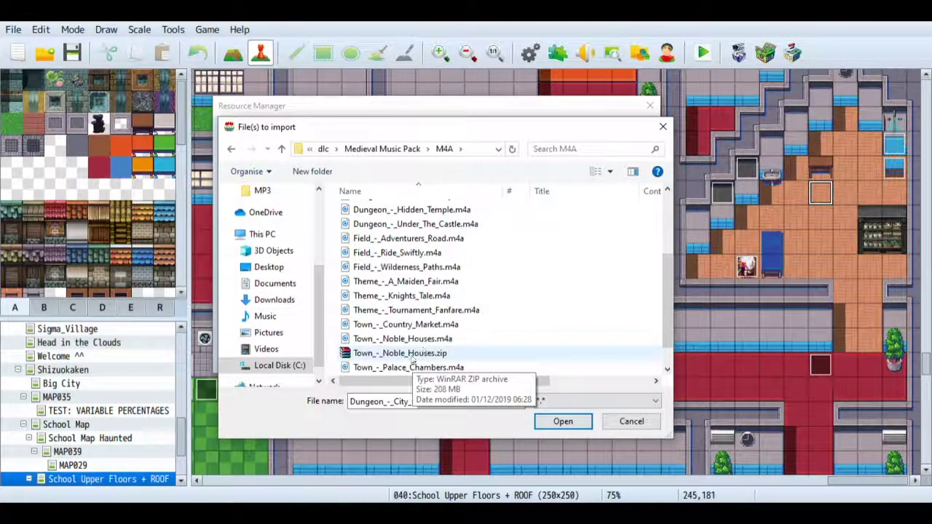
pyautogui.scroll(2, 413, 354)
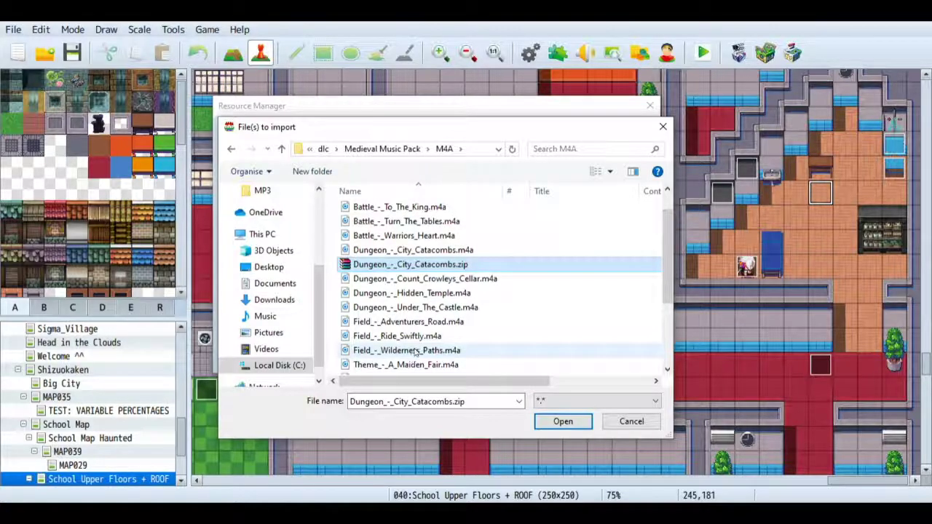
pyautogui.scroll(-1, 399, 271)
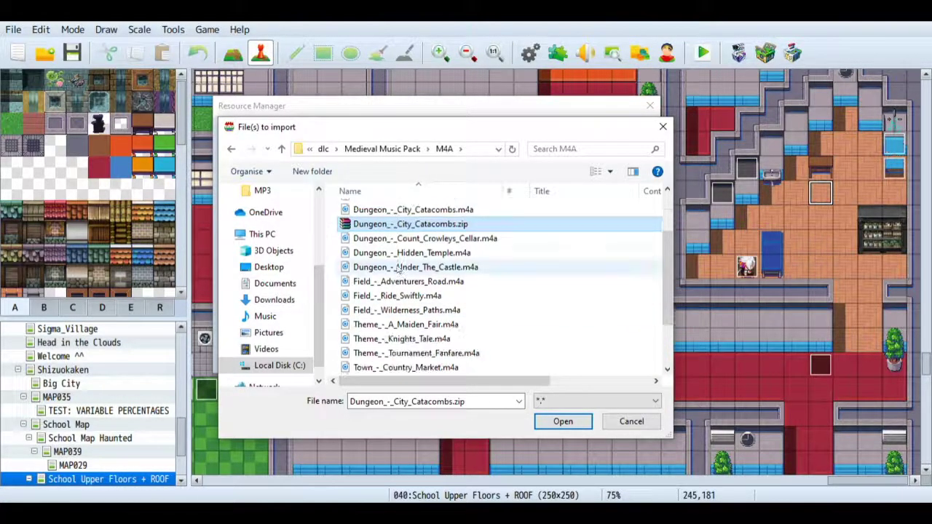
pyautogui.scroll(-1, 405, 239)
pyautogui.scroll(3, 411, 248)
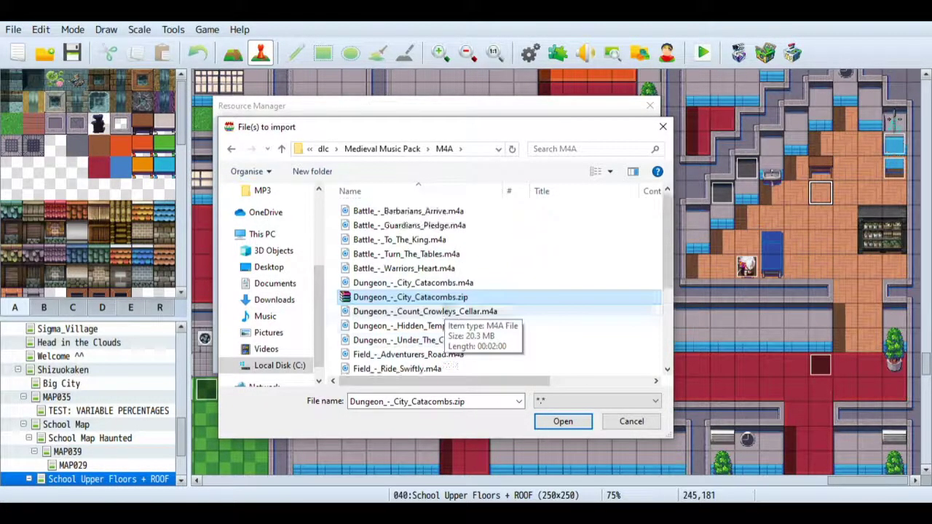
# - Select Battle_-_Barbarians_Arrive.m4a among the files to import and cancel the import dialog
pyautogui.click(431, 212)
pyautogui.scroll(-3, 437, 291)
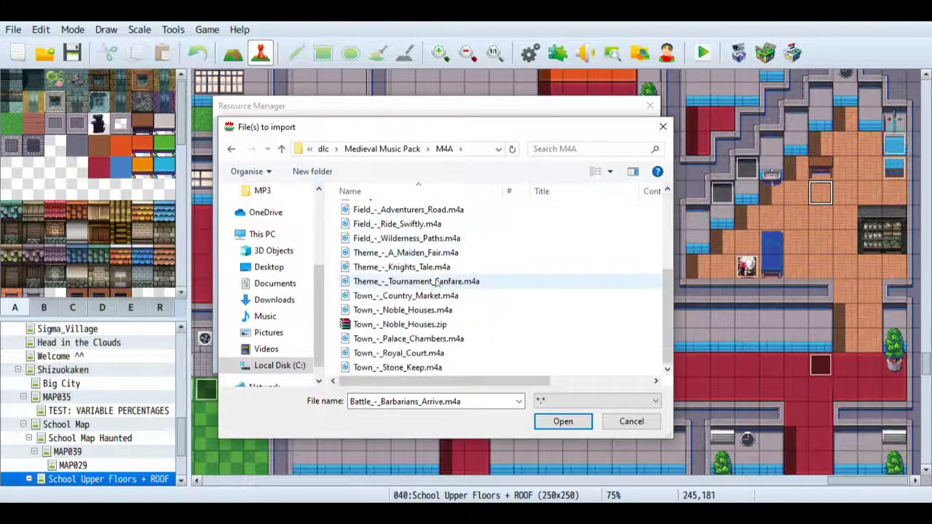
pyautogui.click(631, 421)
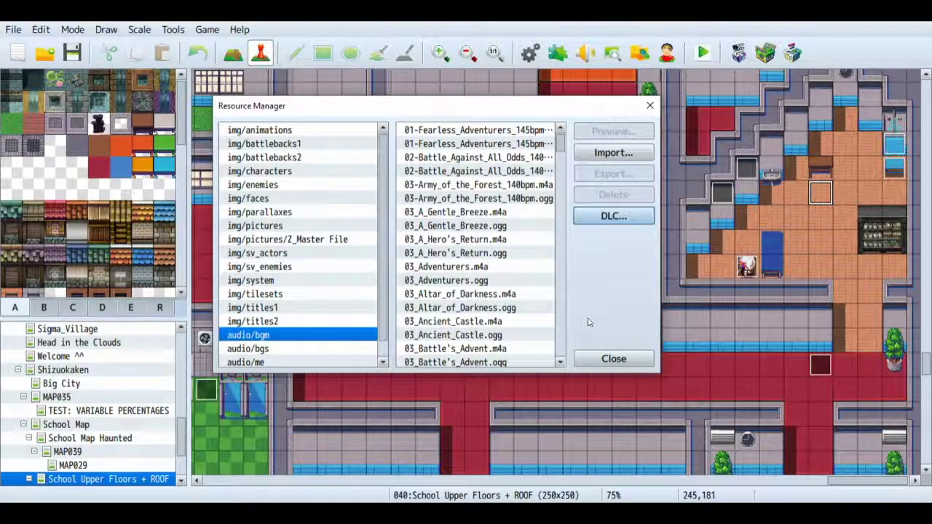
# - Switch back to RPG Maker MV from the browser and look through the BGM list in Sound Test
pyautogui.scroll(-3, 468, 287)
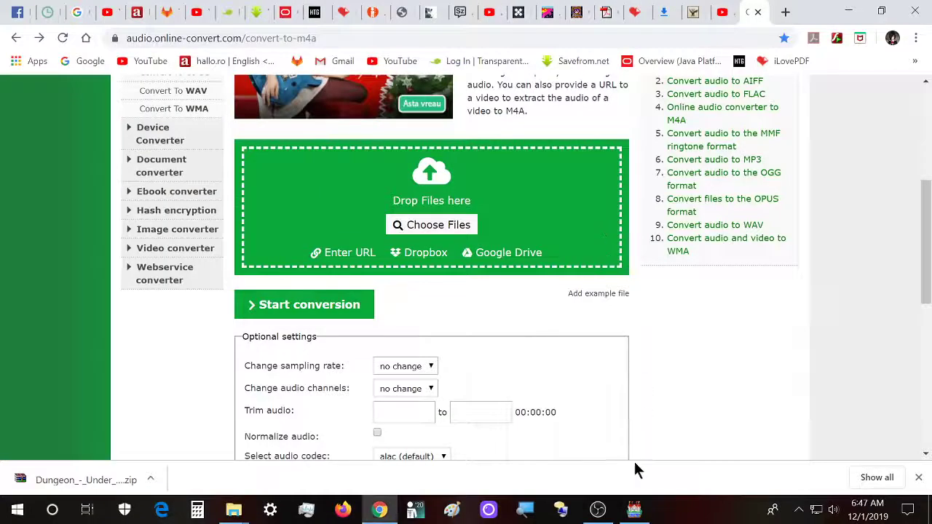
pyautogui.click(635, 510)
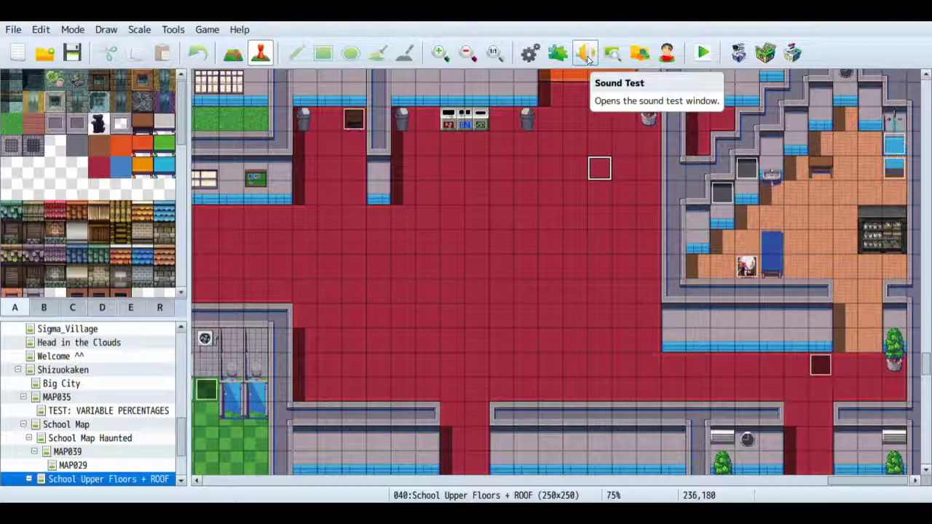
pyautogui.click(585, 54)
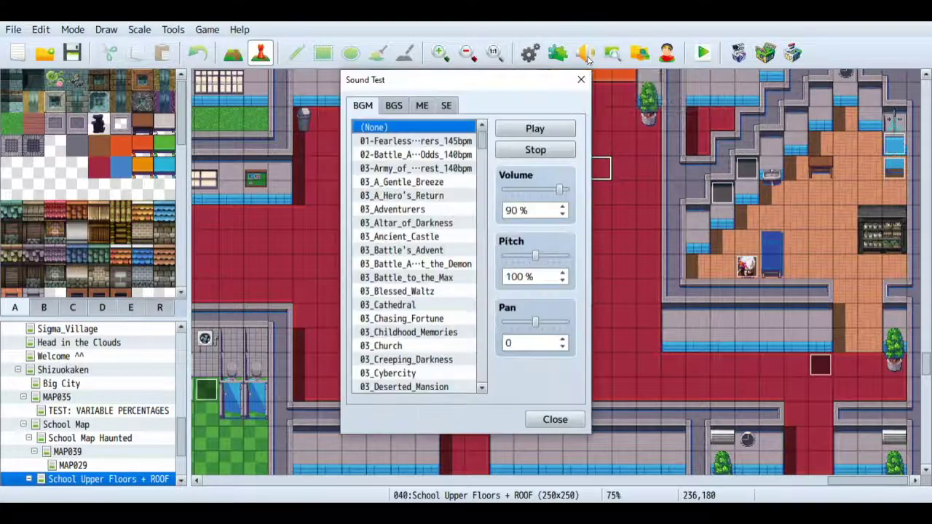
pyautogui.scroll(-8, 466, 266)
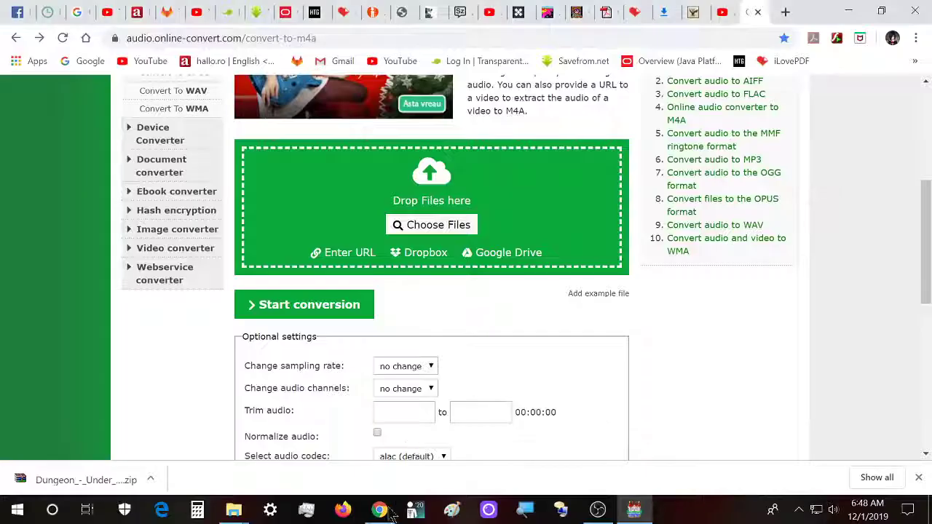
# - Bring up the Medieval Music Pack folder window, view its OGG folder and return to RPG Maker MV
pyautogui.press('super')
pyautogui.moveTo(235, 511)
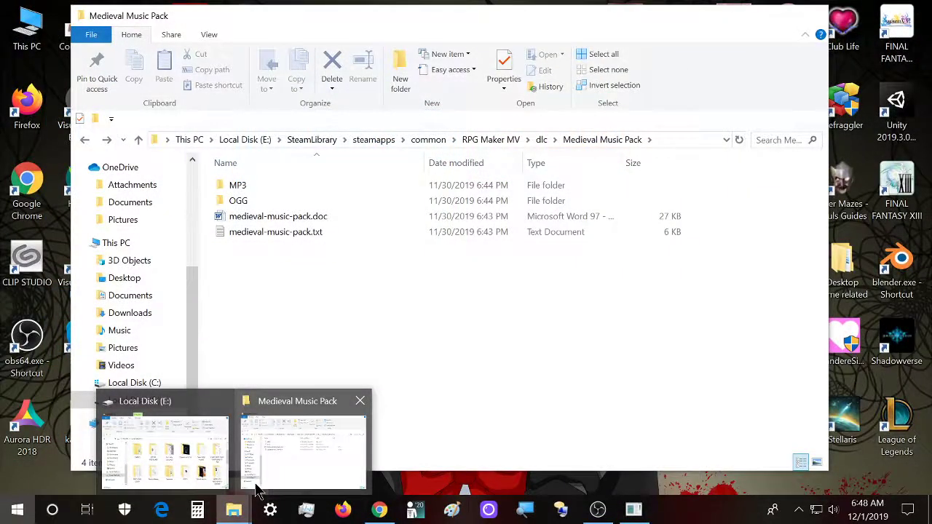
pyautogui.click(257, 491)
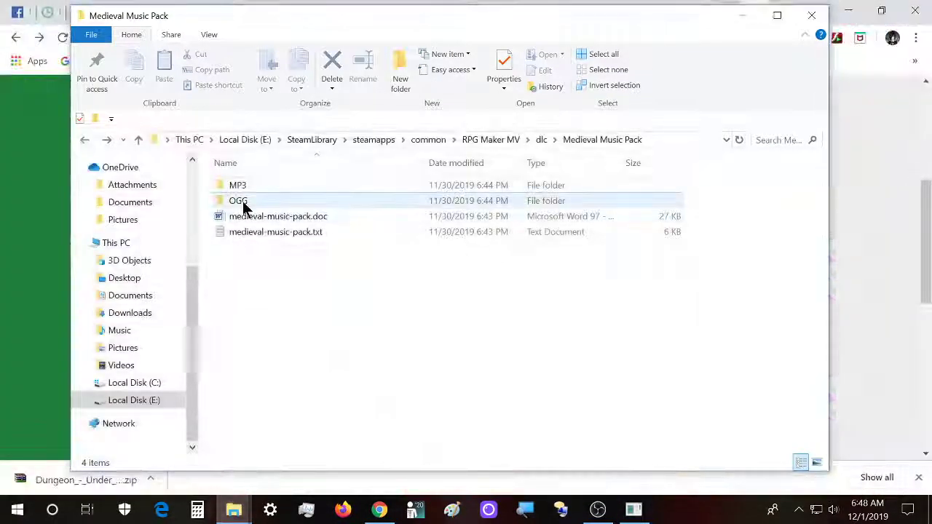
pyautogui.doubleClick(243, 202)
pyautogui.moveTo(273, 185); pyautogui.dragTo(637, 513)
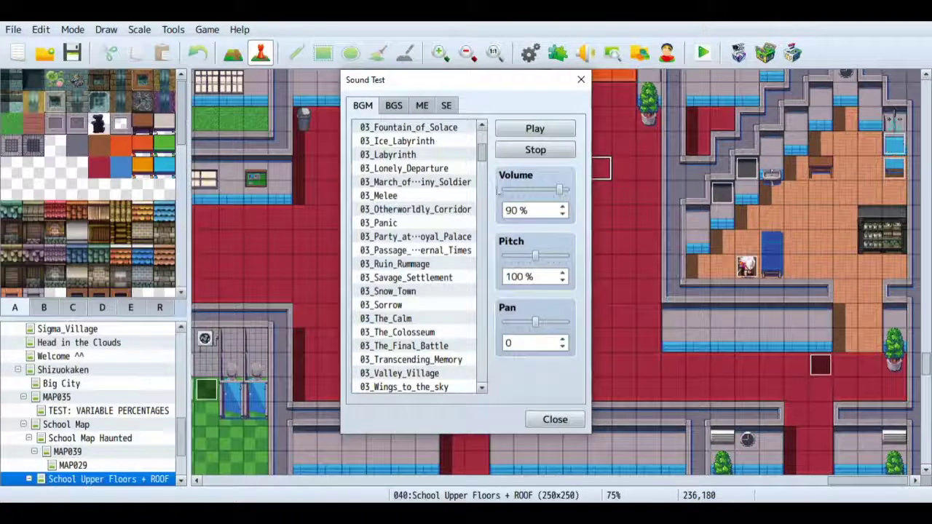
# - Play the BGM track Battle_-_Guardians_Pledge in Sound Test, stop playback and close the window
pyautogui.scroll(-6, 449, 306)
pyautogui.scroll(-9, 449, 307)
pyautogui.scroll(-3, 450, 311)
pyautogui.click(457, 333)
pyautogui.click(536, 129)
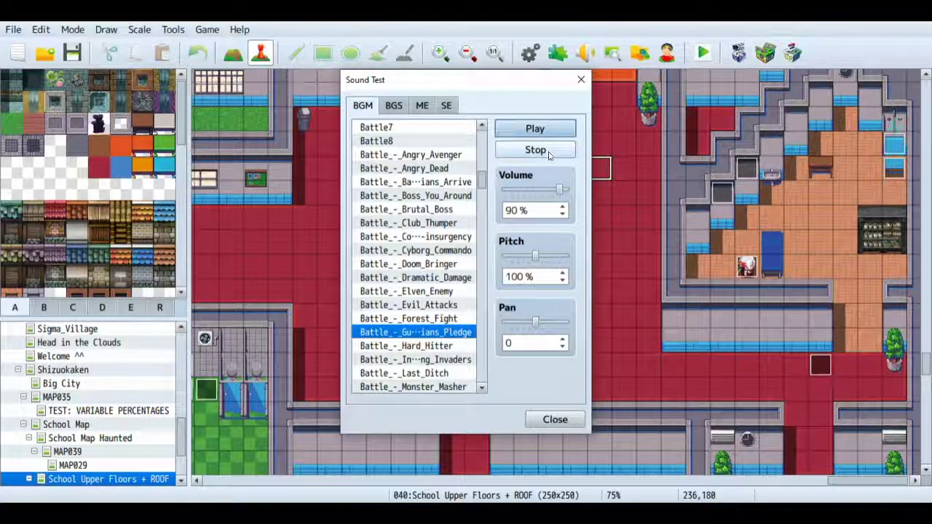
pyautogui.click(549, 151)
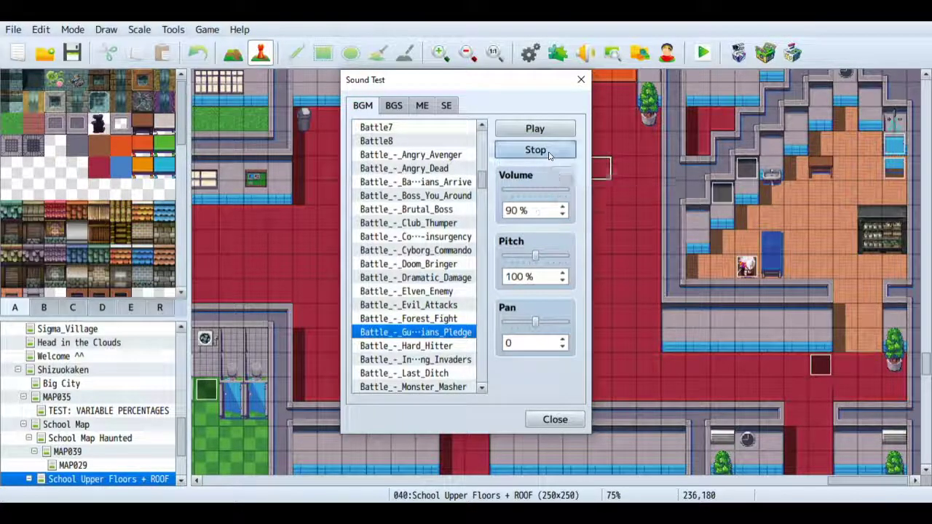
pyautogui.click(580, 80)
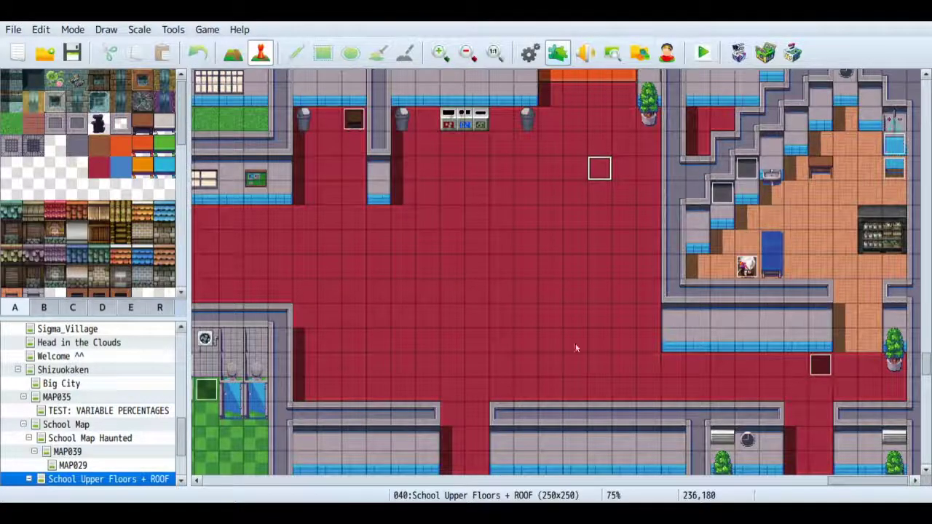